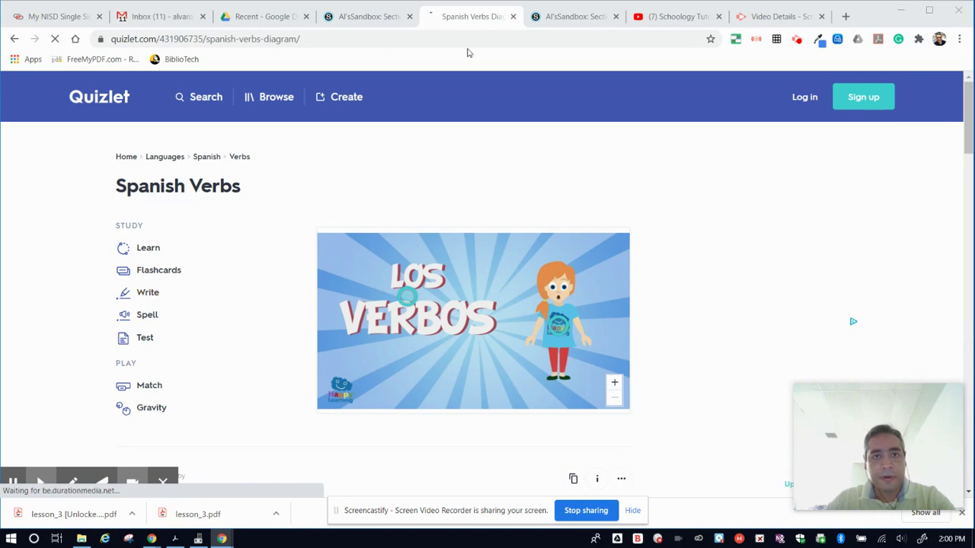
Step: Close the duplicate Schoology sandbox course page and return to the remaining copy of the course materials
click(381, 19)
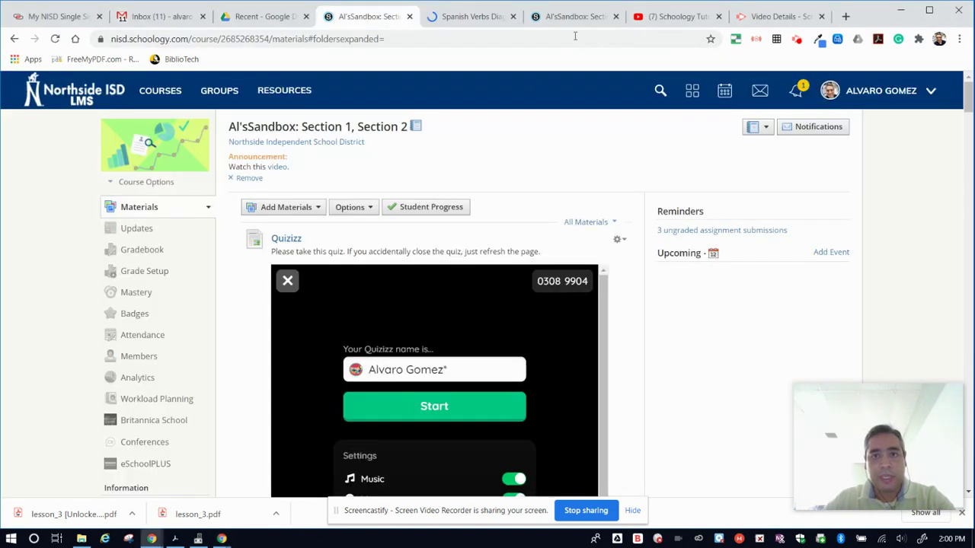
click(586, 17)
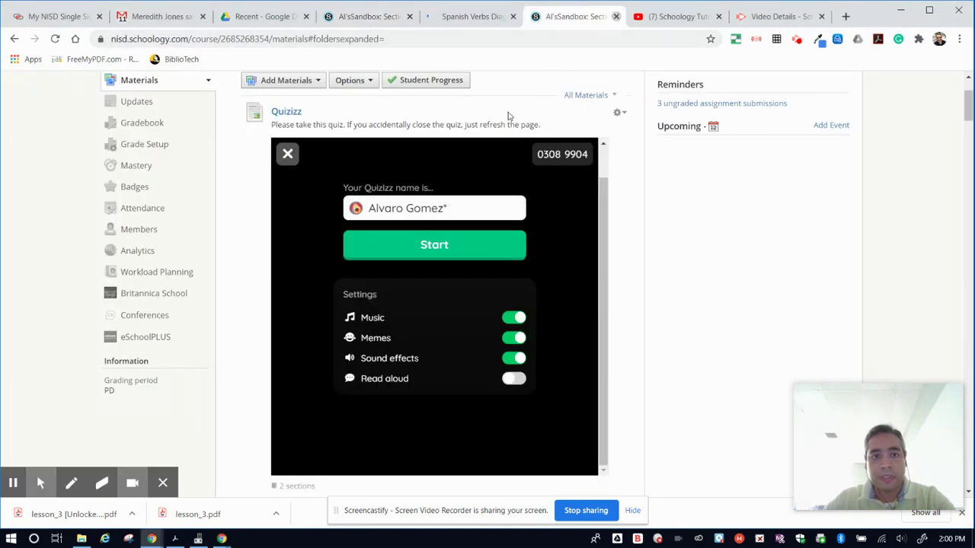
click(617, 16)
click(417, 16)
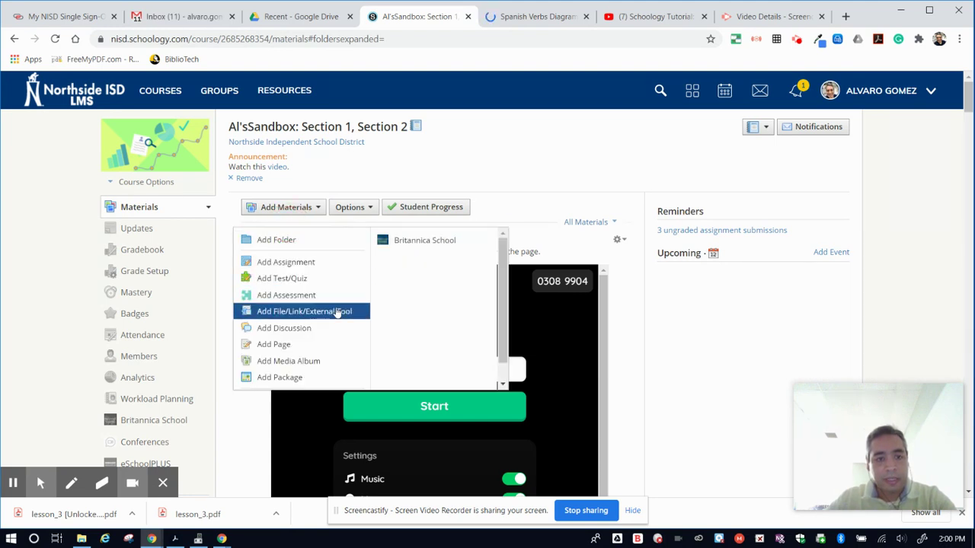
Step: Start a new page in the course materials and title it "Spanish Verbs Practice"
click(272, 346)
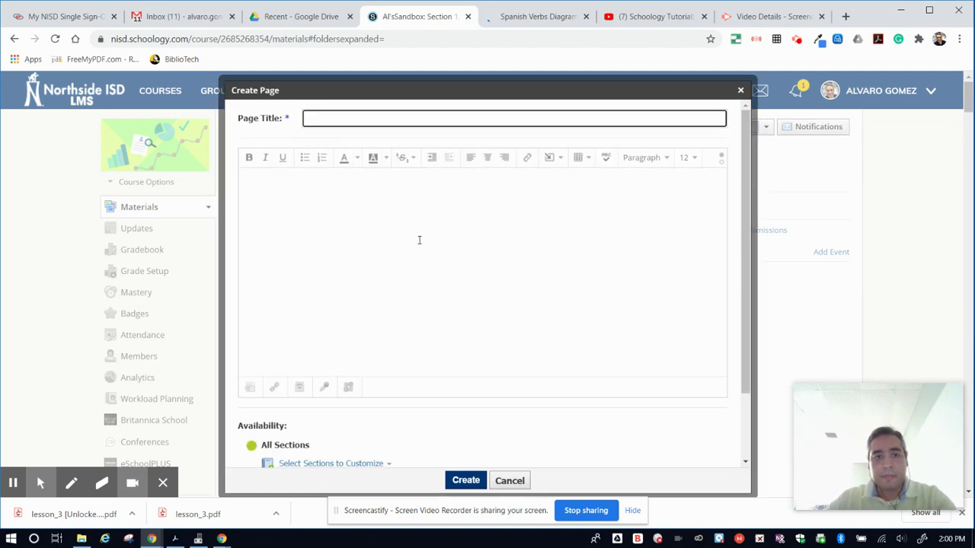
click(389, 117)
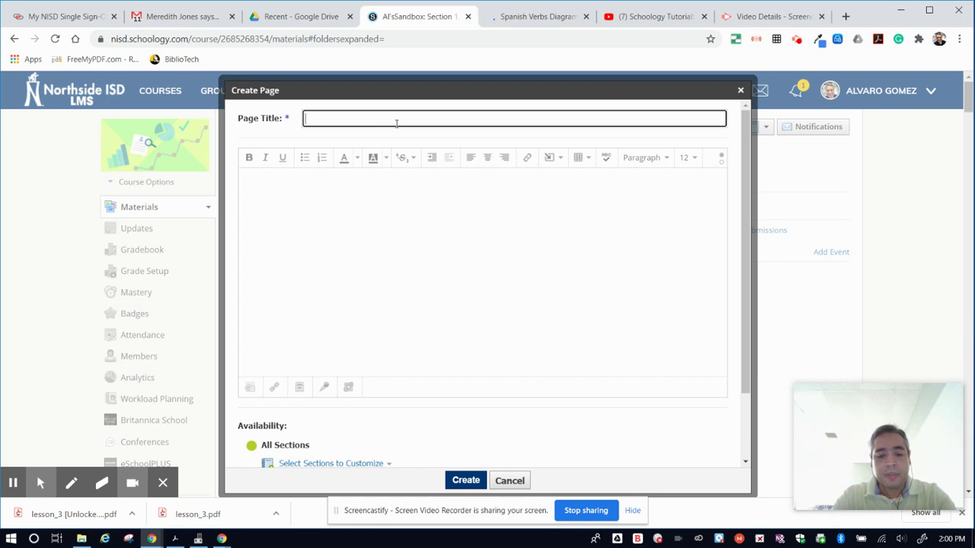
text(nish )
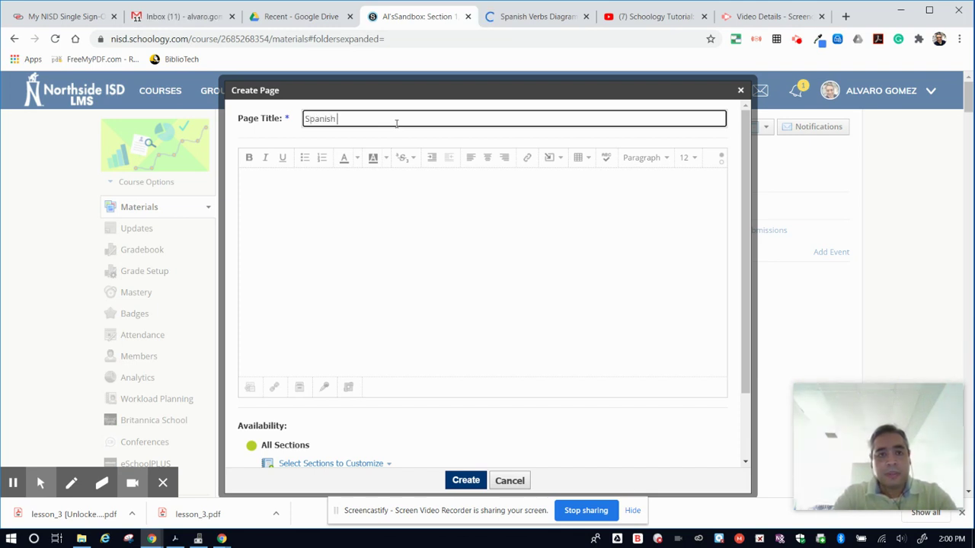
text(Verbs)
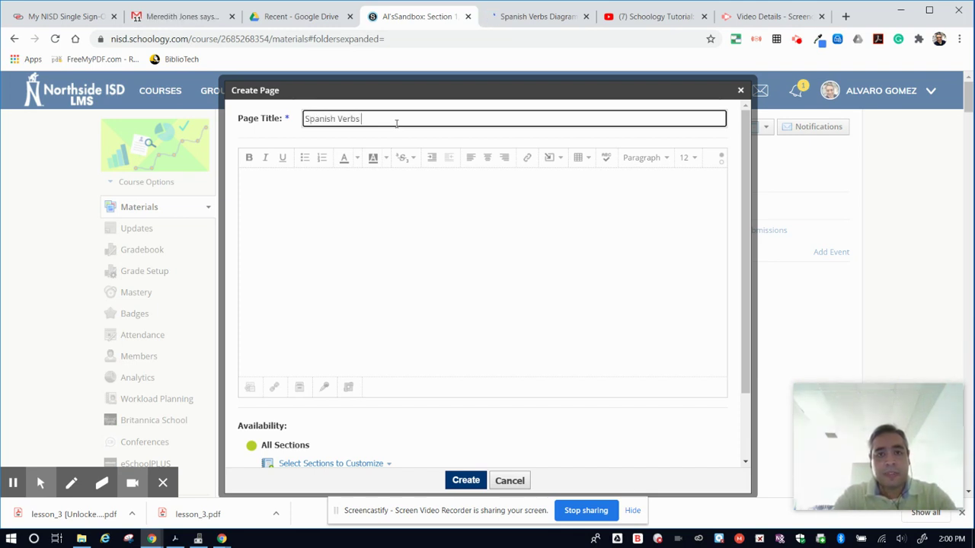
text( Practice)
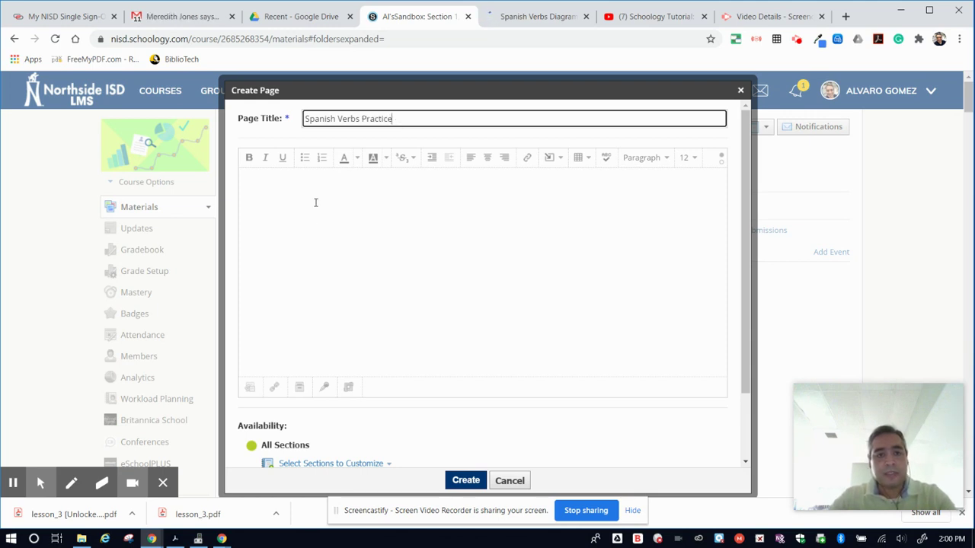
click(312, 211)
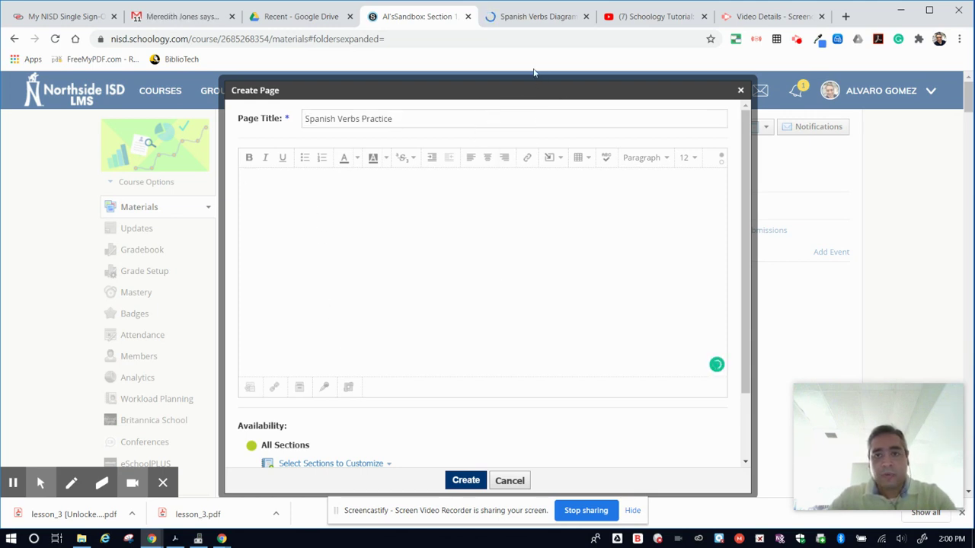
Step: Switch to the Spanish Verbs diagram set in Quizlet and open its embed options
click(521, 17)
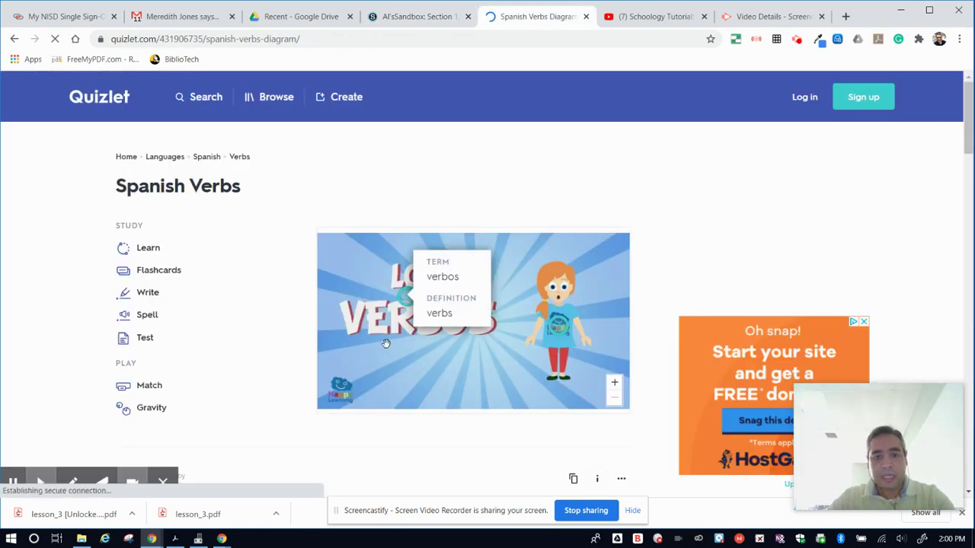
scroll(286, 340, down, 2)
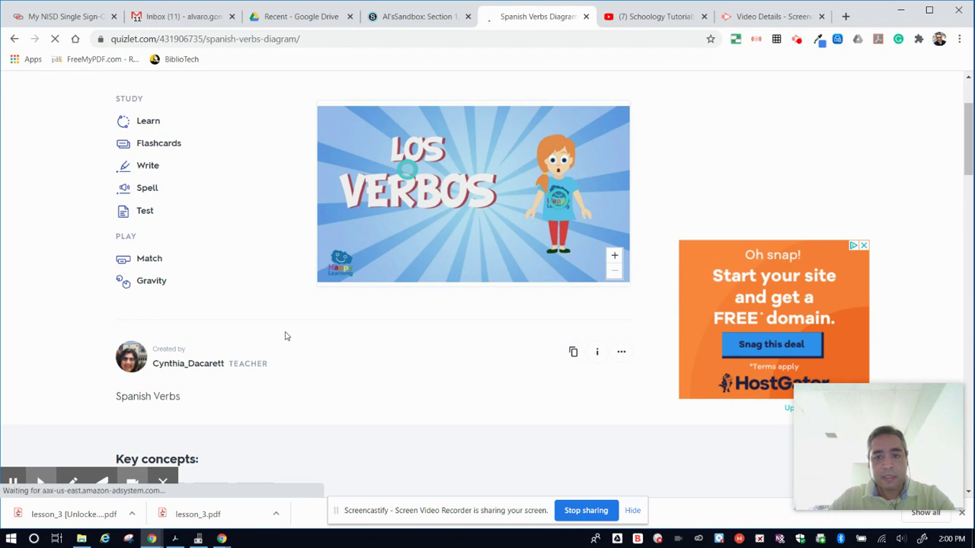
scroll(286, 337, up, 2)
mouse_move(371, 301)
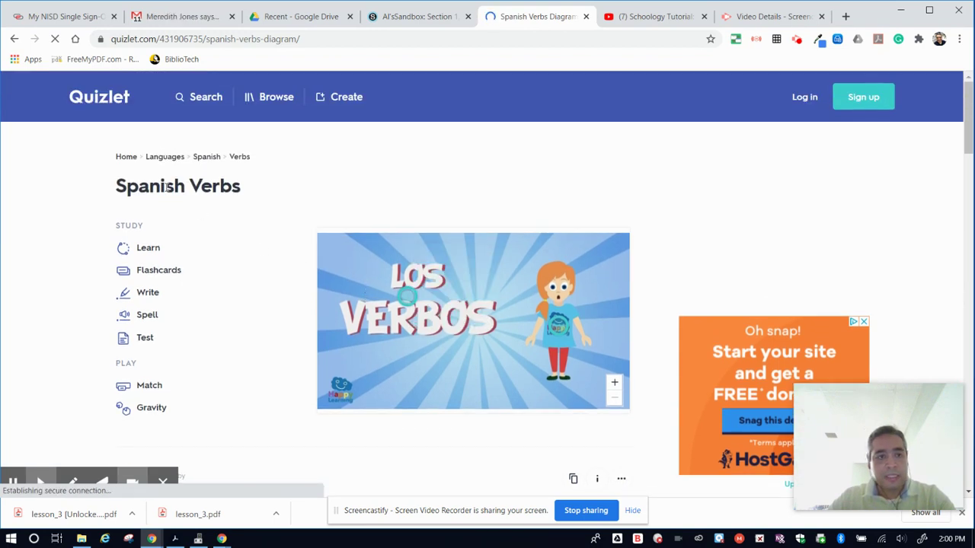
mouse_move(462, 330)
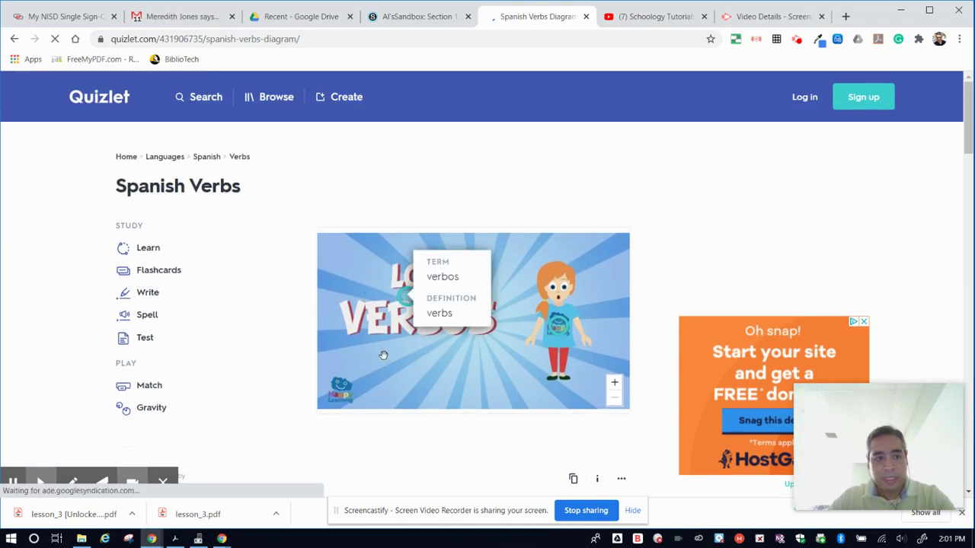
scroll(393, 352, down, 1)
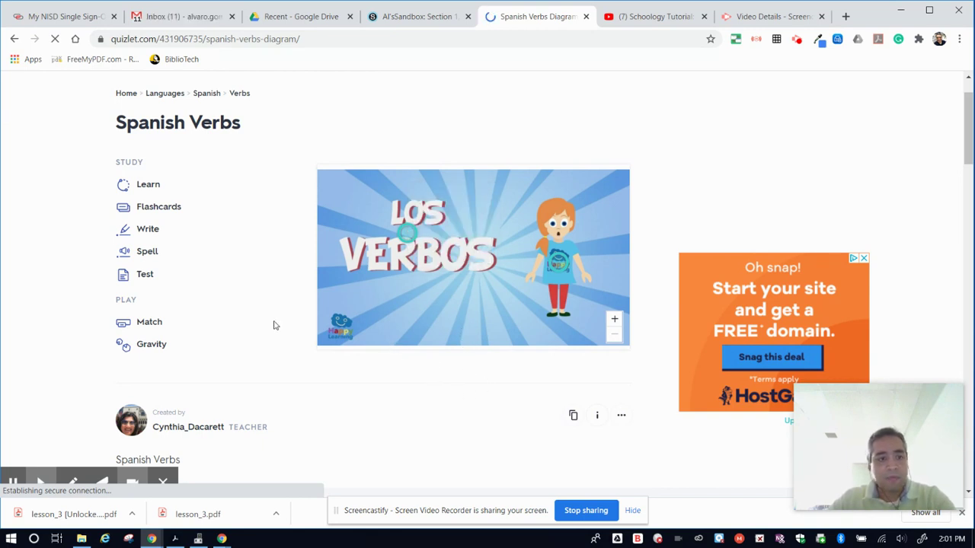
click(623, 417)
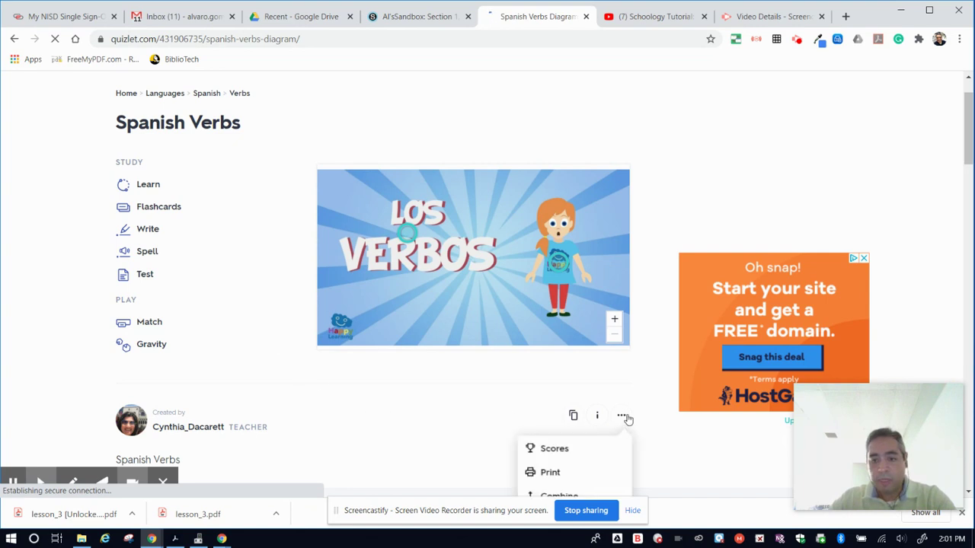
scroll(638, 396, down, 3)
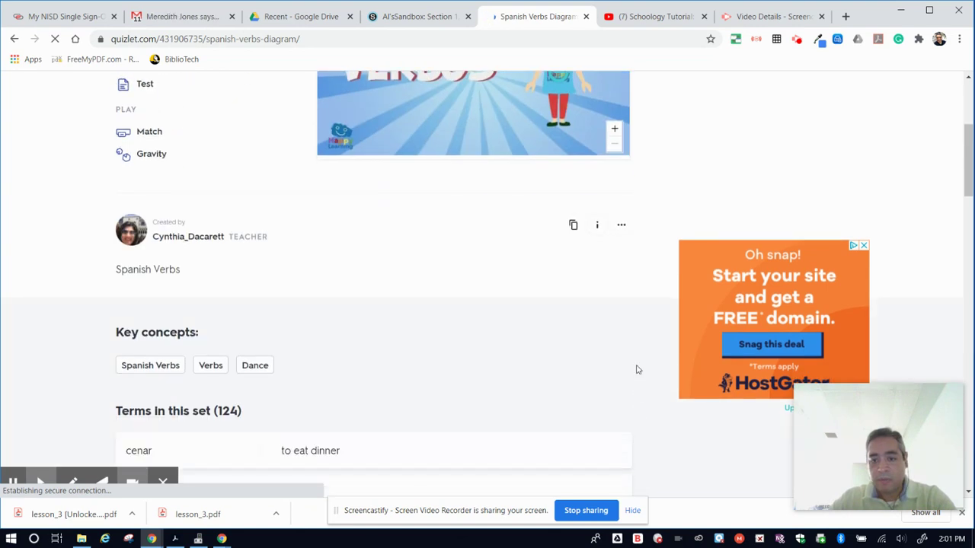
click(622, 226)
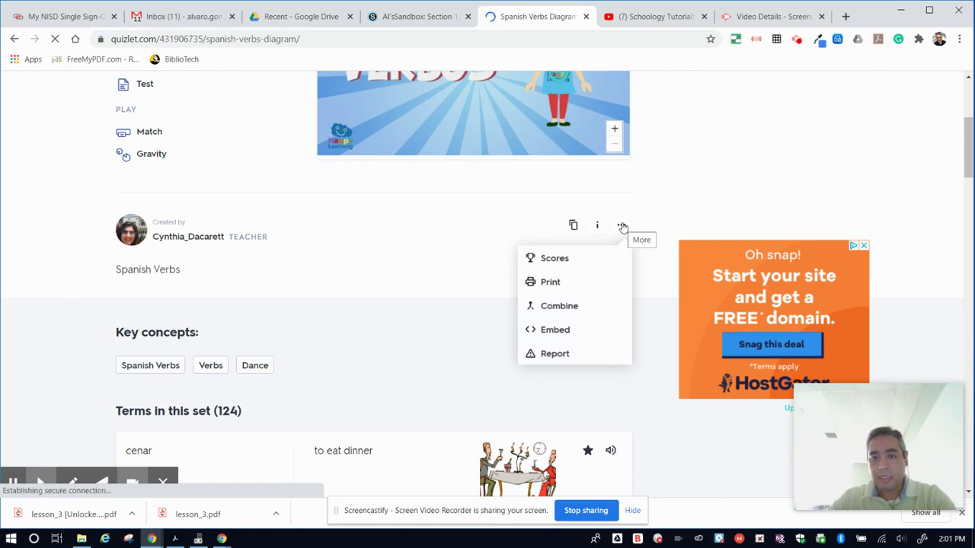
click(622, 226)
click(625, 229)
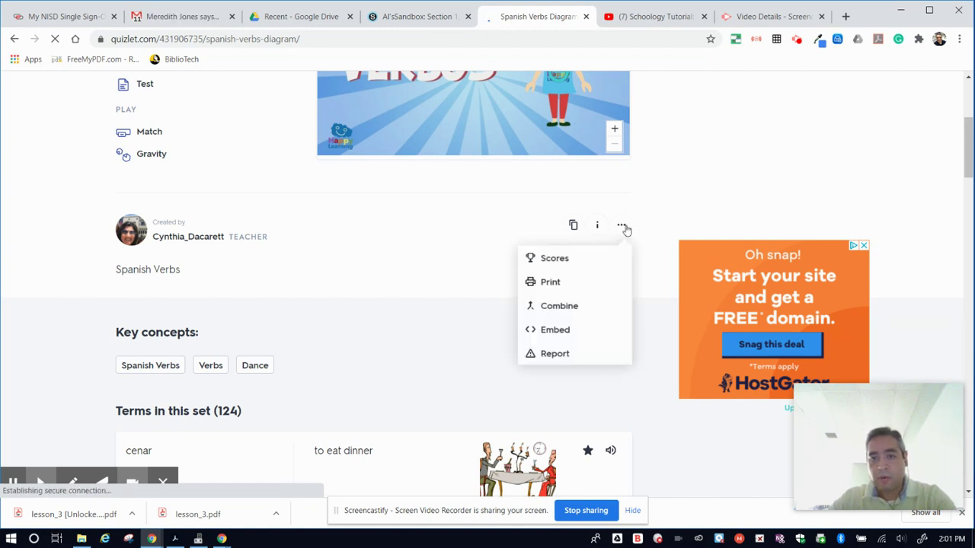
click(556, 332)
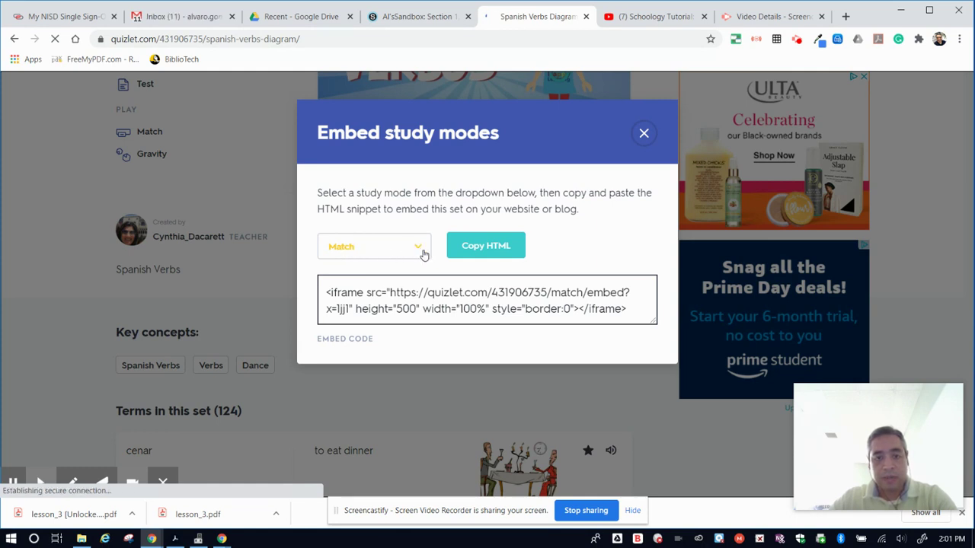
Step: Switch the embed study mode to Learn to compare its code, and set it back to Match
click(418, 247)
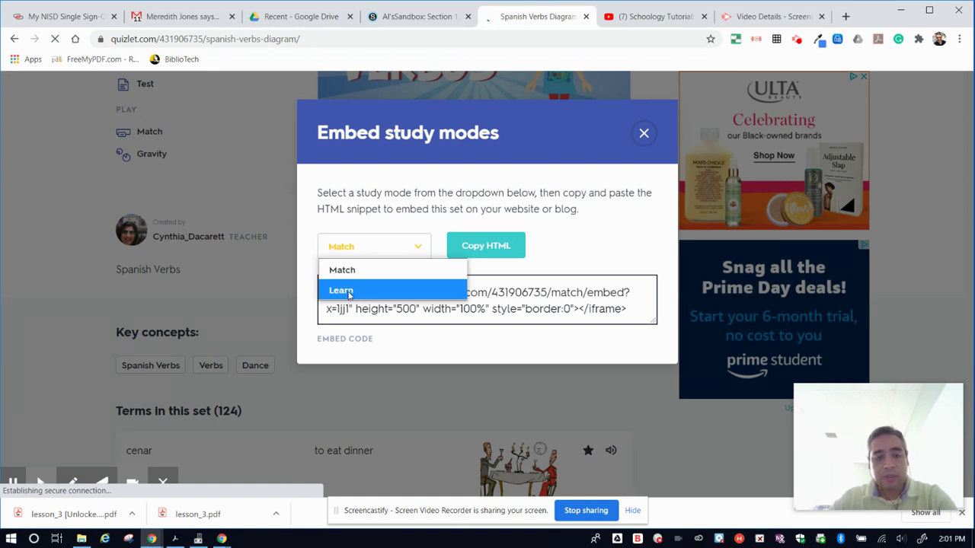
click(350, 291)
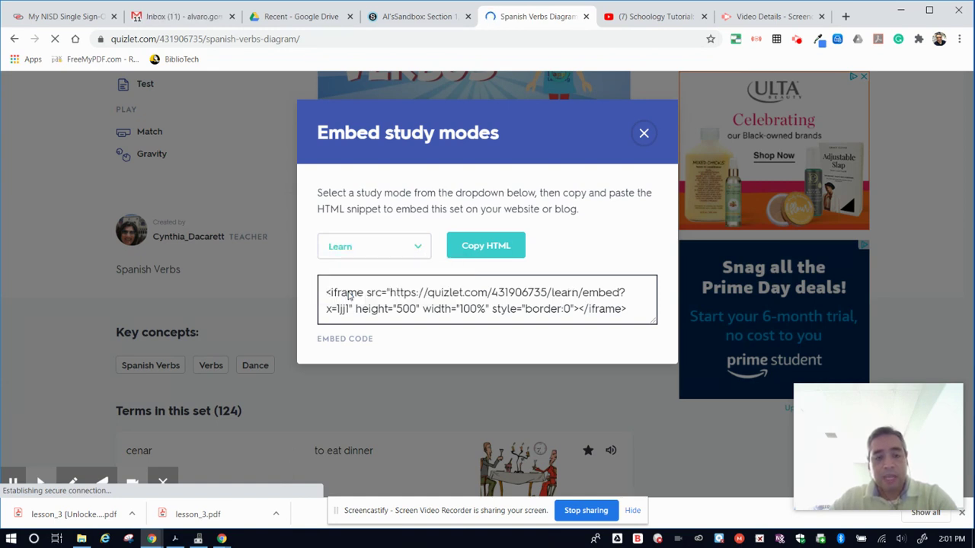
click(398, 250)
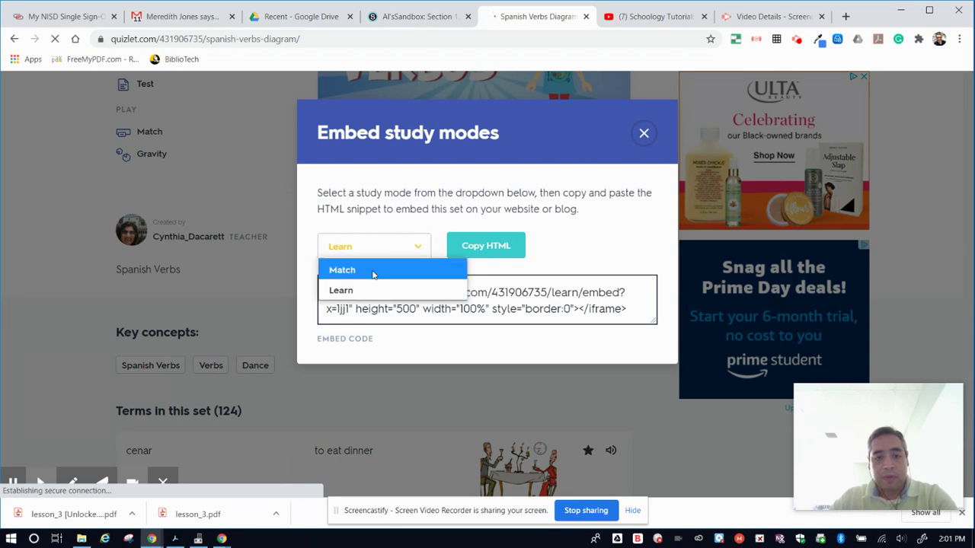
click(373, 273)
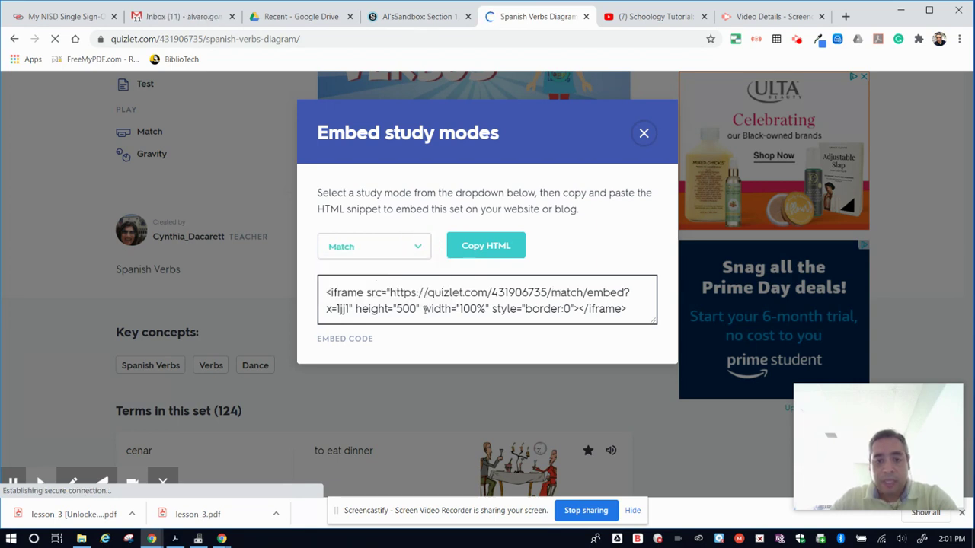
Step: Copy the Match embed HTML and paste it into the HTML source of the new page in Schoology
click(486, 247)
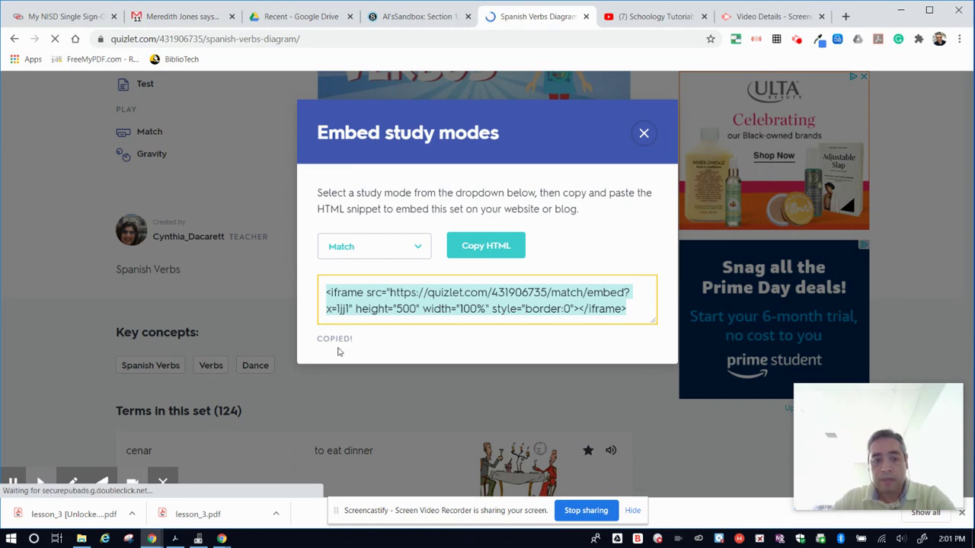
click(644, 133)
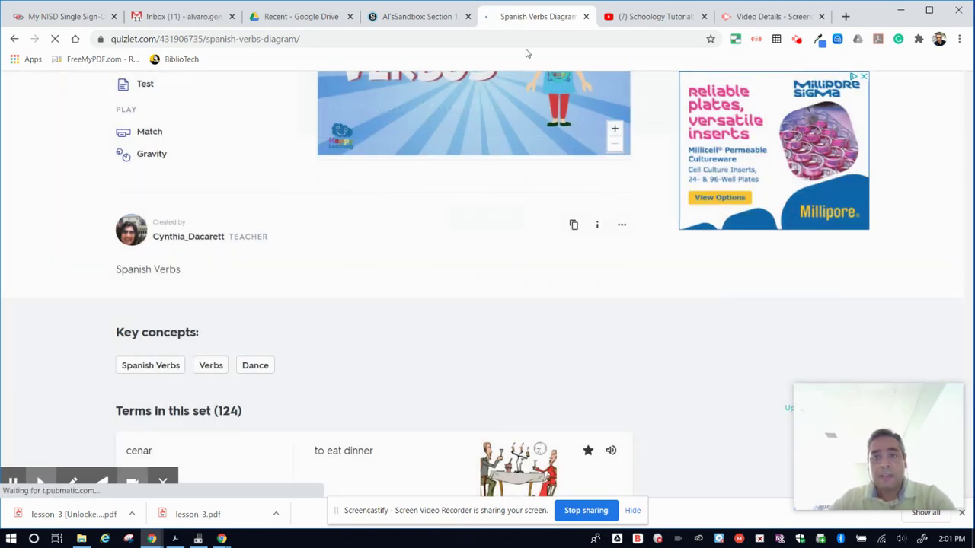
click(404, 17)
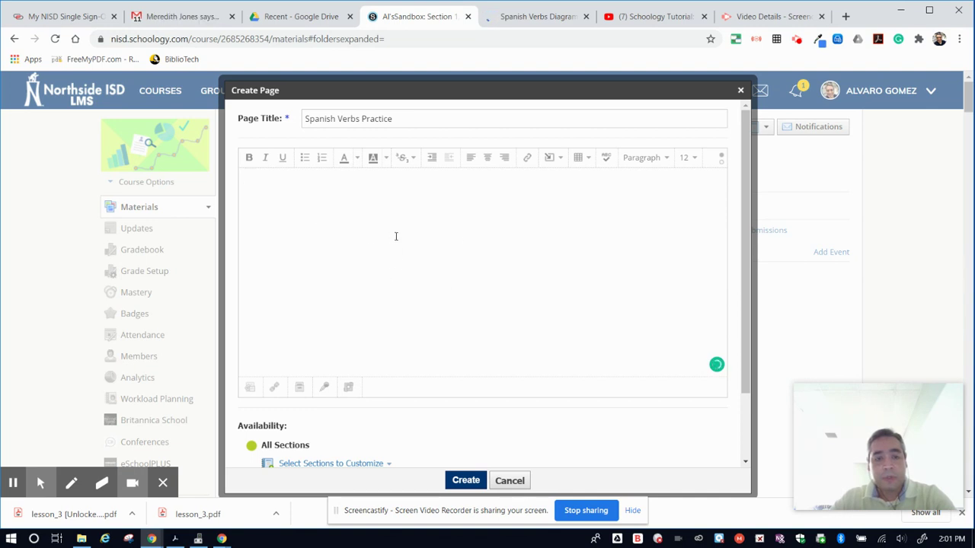
click(722, 163)
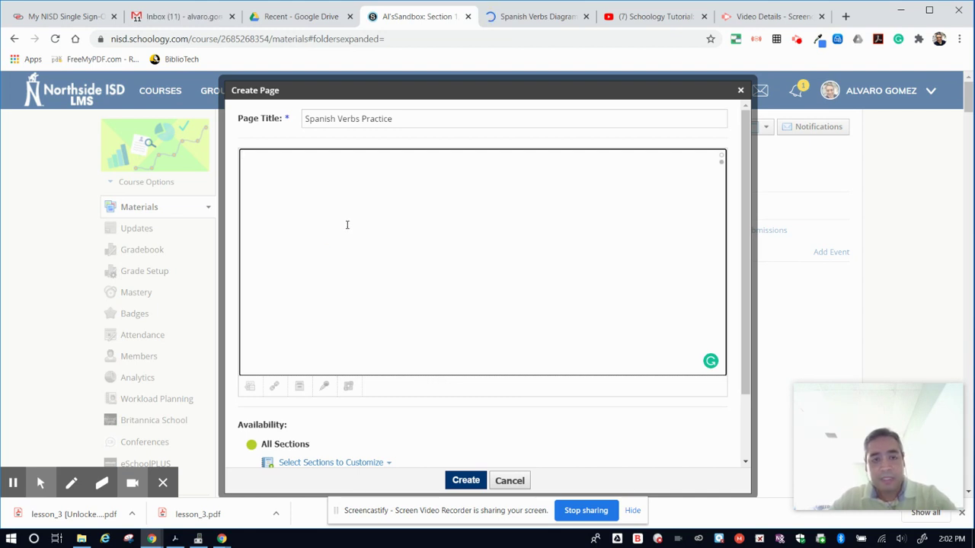
key(ctrl+v)
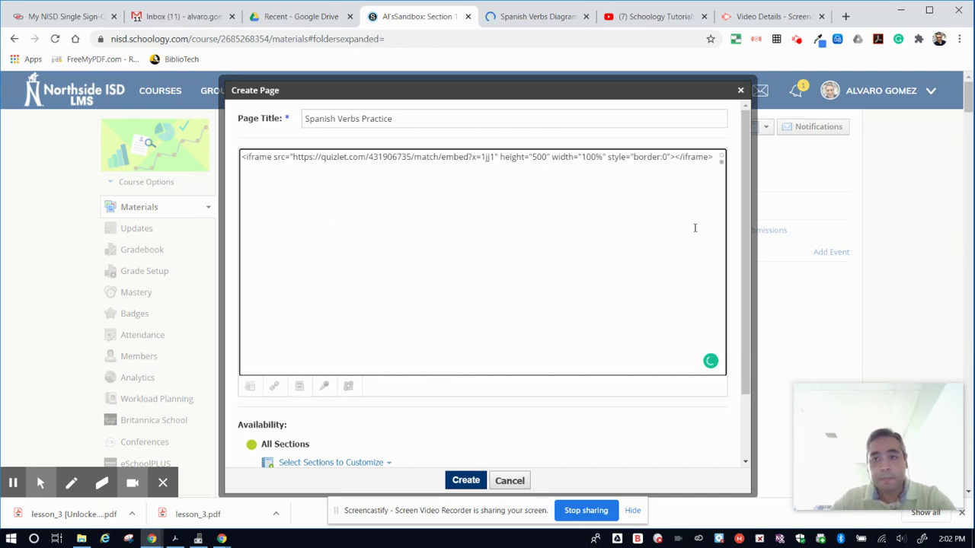
Step: Set the Spanish Verbs Practice page to display inline and create it
scroll(428, 370, down, 3)
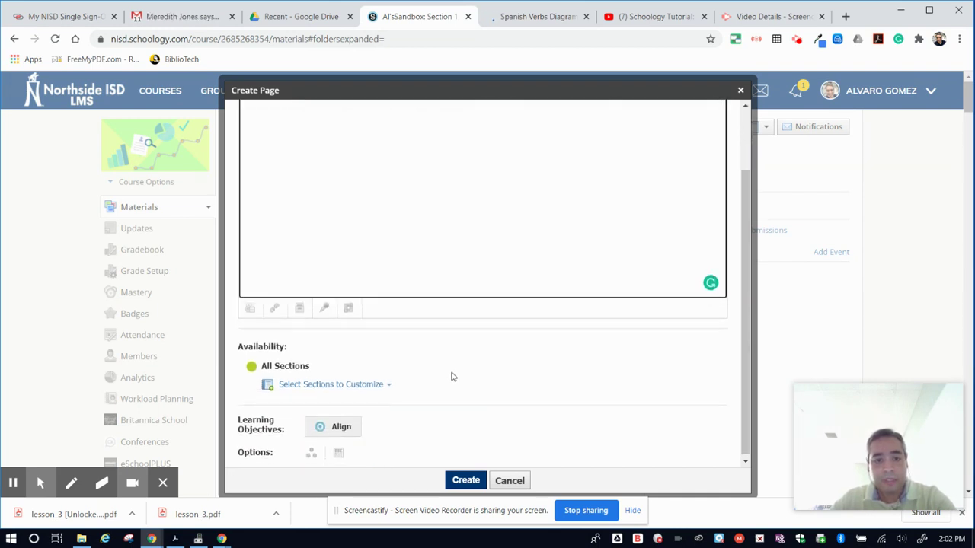
click(339, 452)
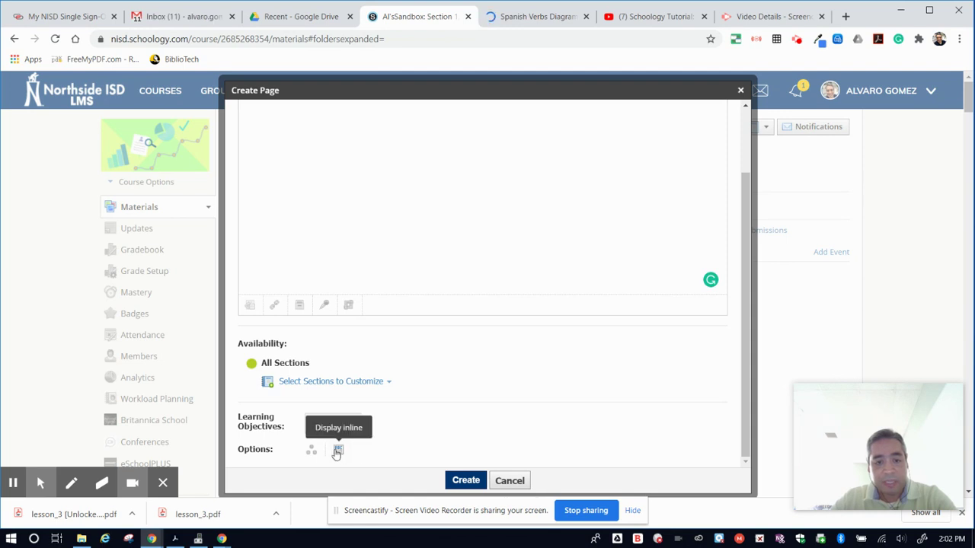
click(337, 451)
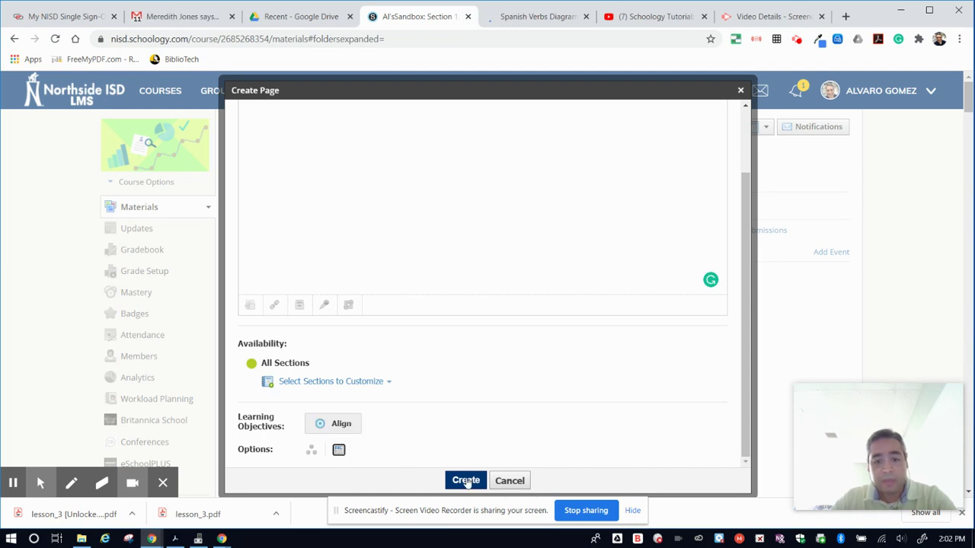
click(466, 480)
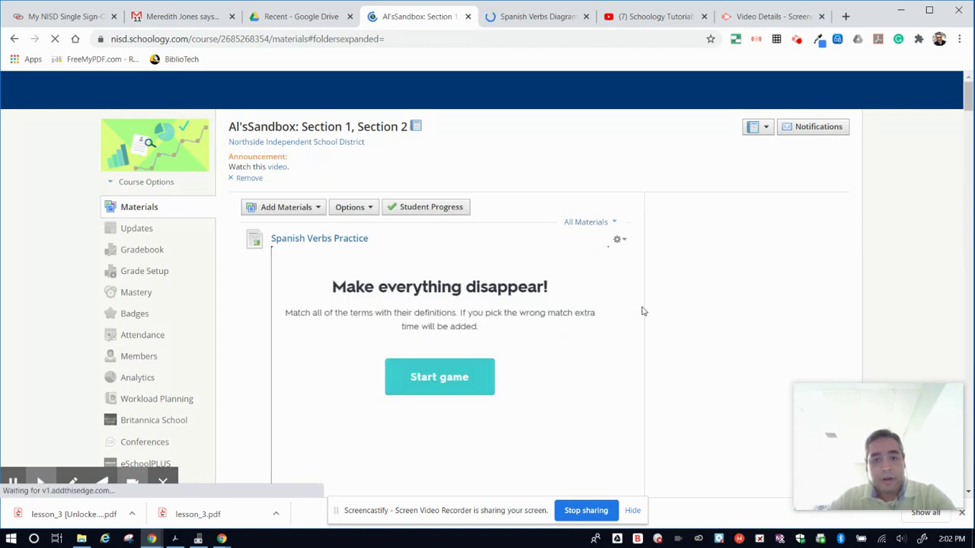
Step: Start the matching game embedded in the Spanish Verbs Practice page to test it
scroll(657, 301, down, 3)
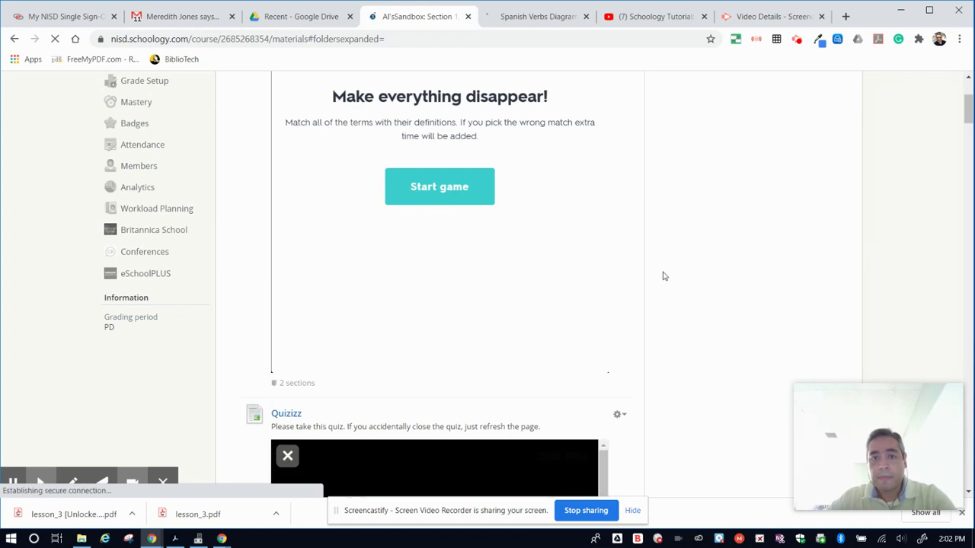
scroll(663, 276, up, 3)
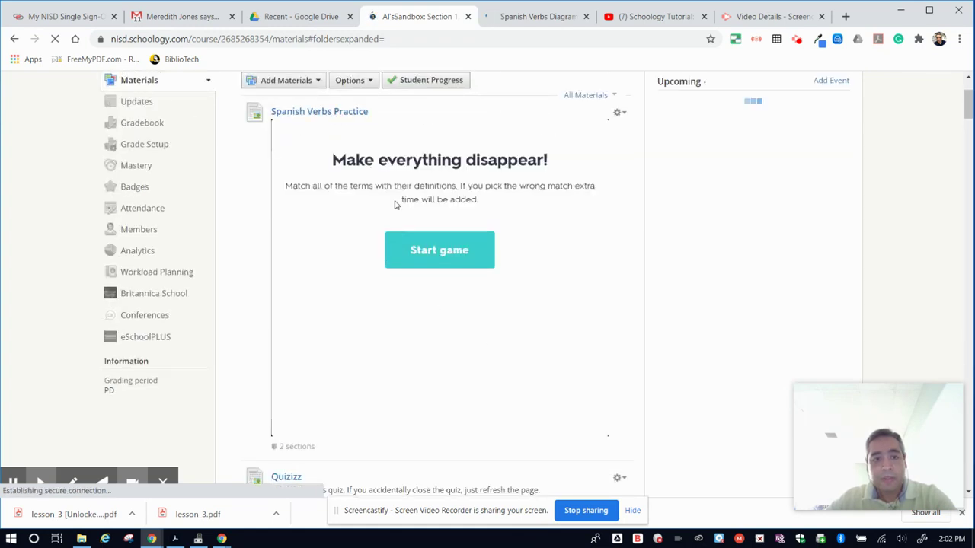
click(438, 253)
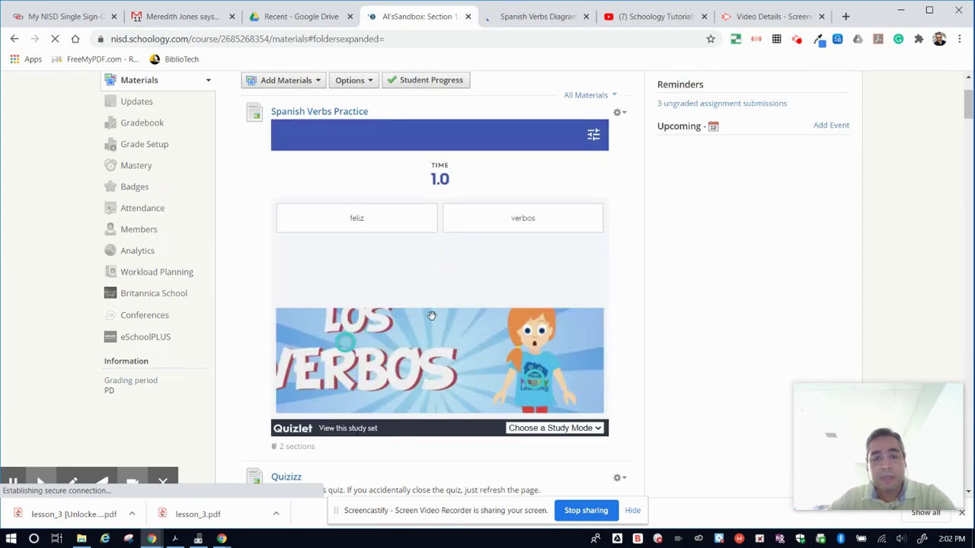
Step: Try matching the feliz and verbos tiles in the diagram round of the embedded game
click(365, 223)
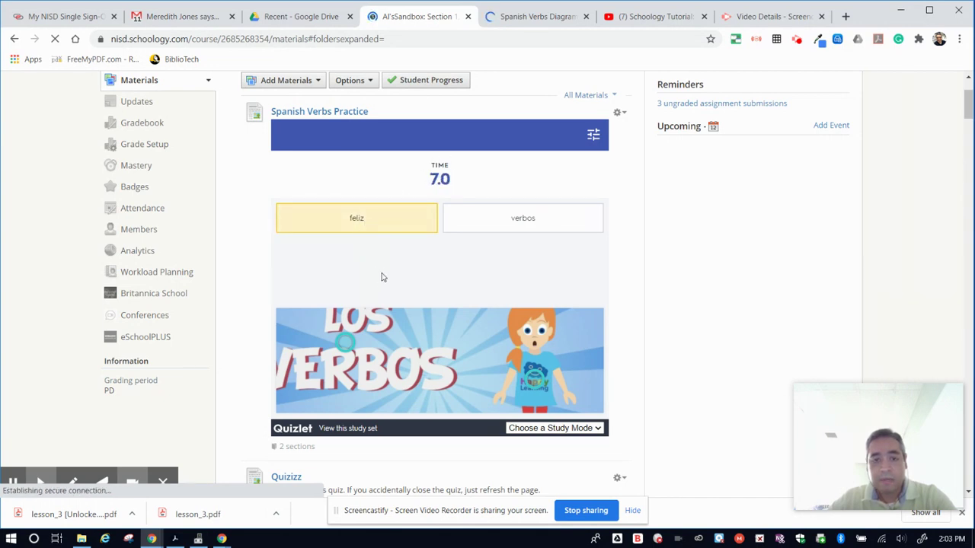
click(486, 228)
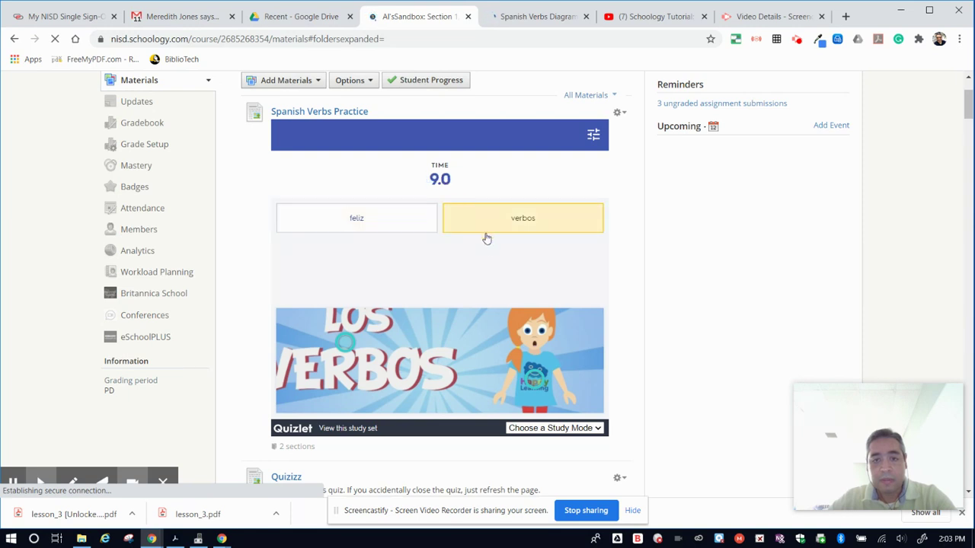
click(489, 226)
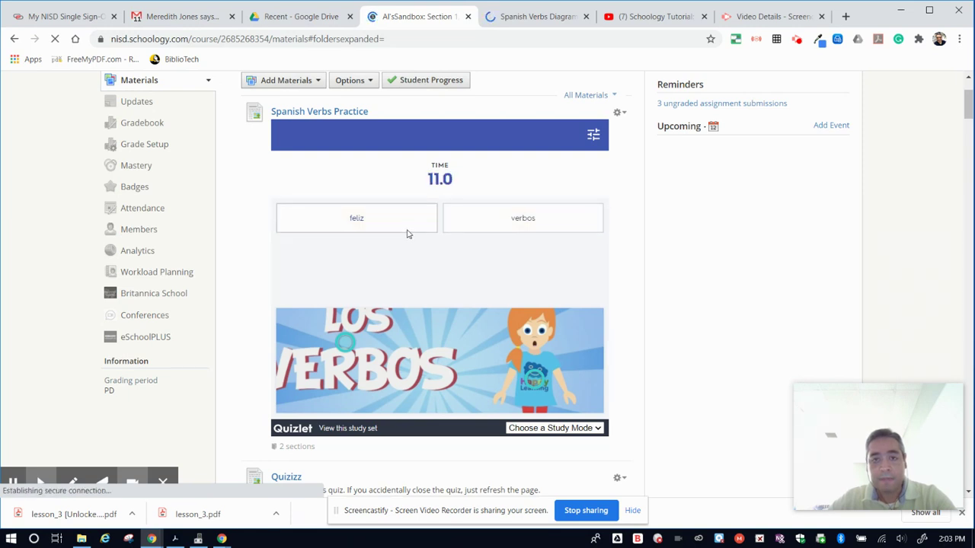
click(406, 229)
click(469, 227)
click(395, 228)
click(398, 227)
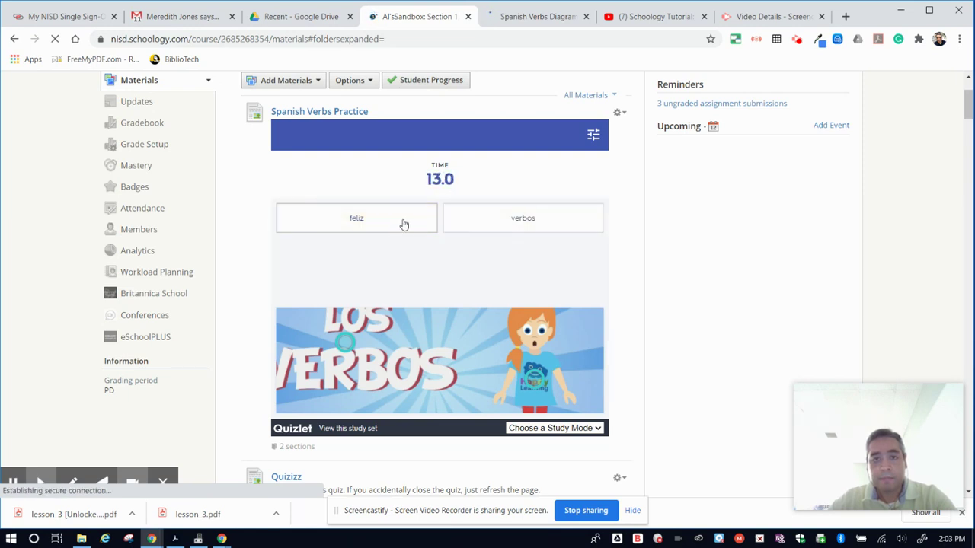
click(403, 224)
Step: Set the embedded game's match options to Term and Definition only, excluding Diagram
click(593, 135)
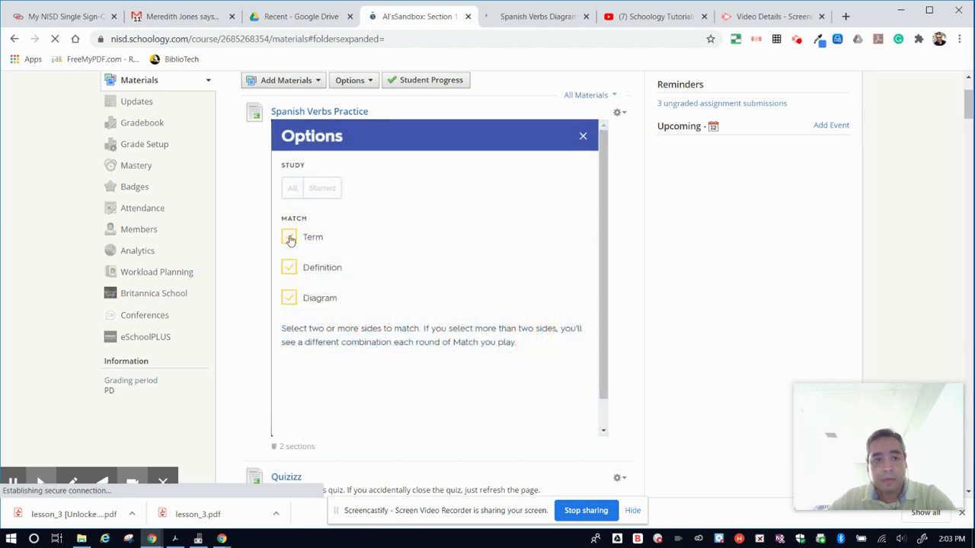
click(290, 239)
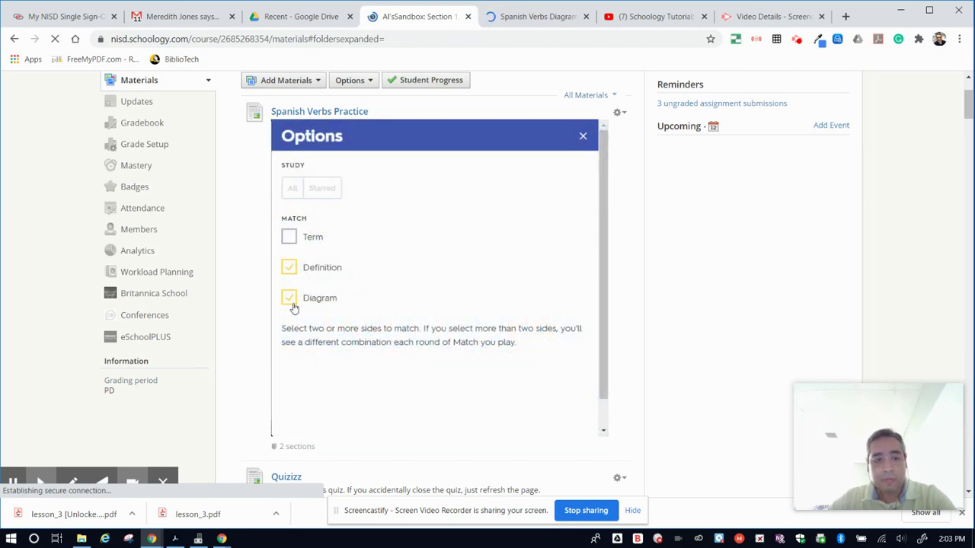
click(289, 237)
click(289, 298)
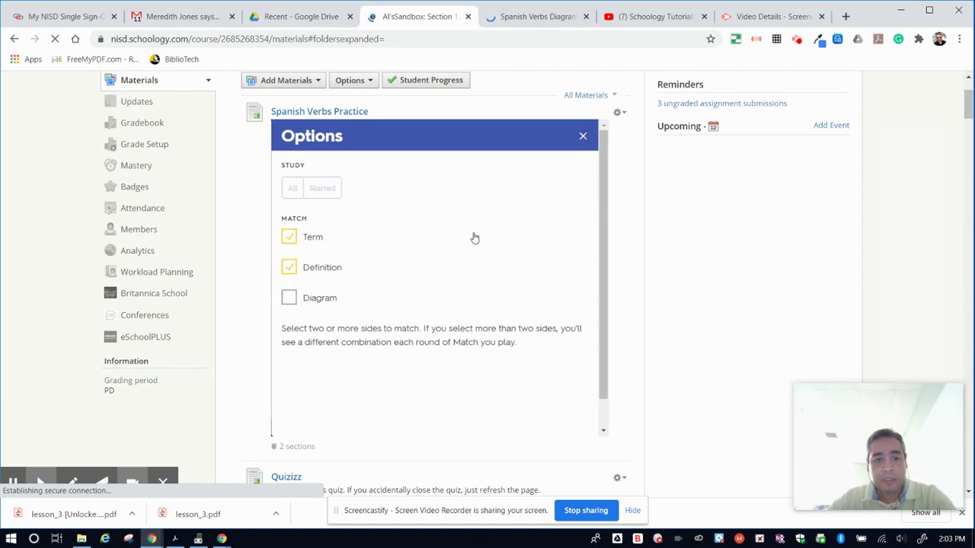
click(583, 137)
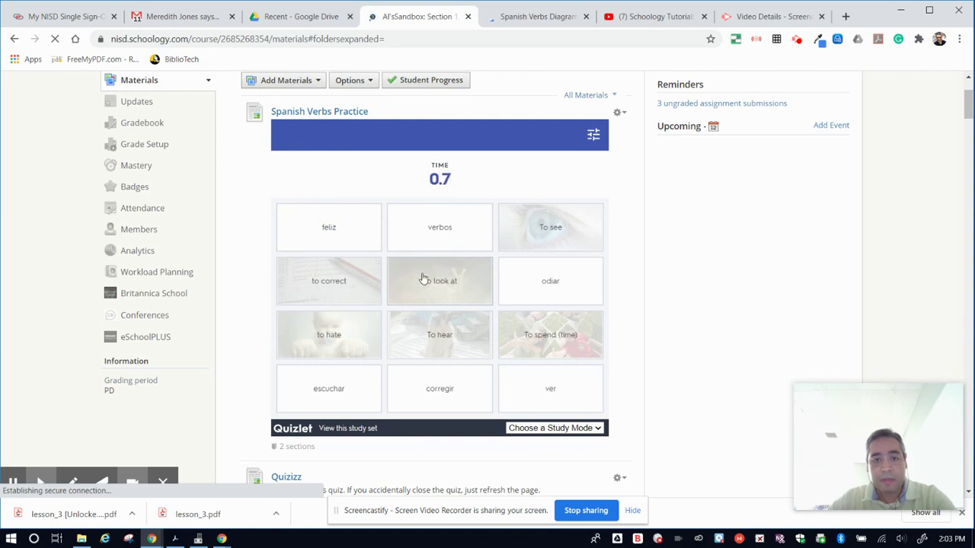
Step: Match pasar with To spend (time), test mirar against To see, and pair mirar with To look at
click(329, 226)
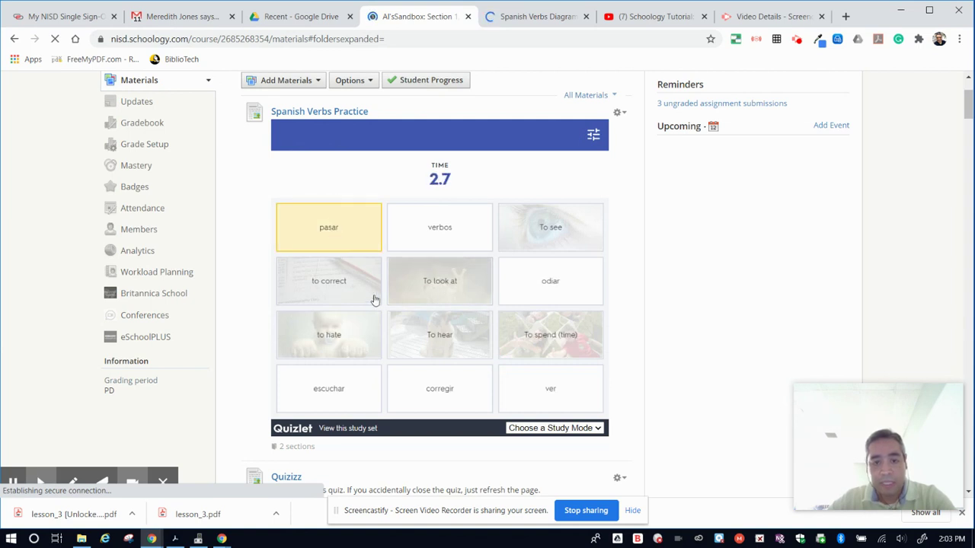
click(352, 237)
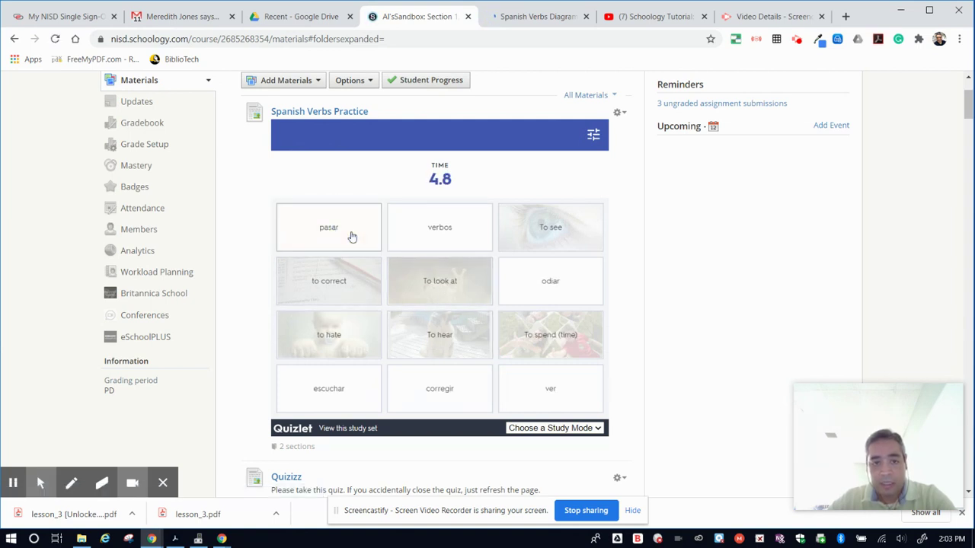
click(352, 237)
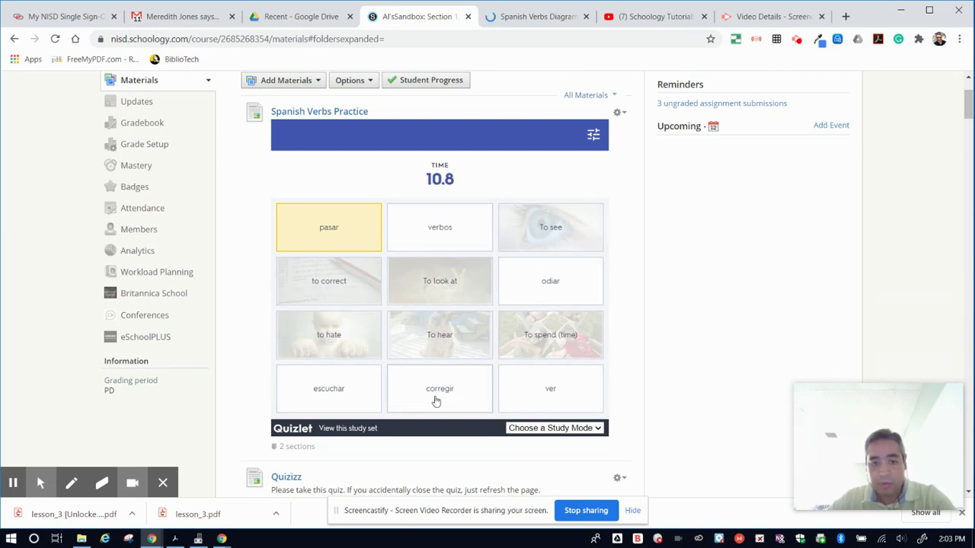
click(516, 339)
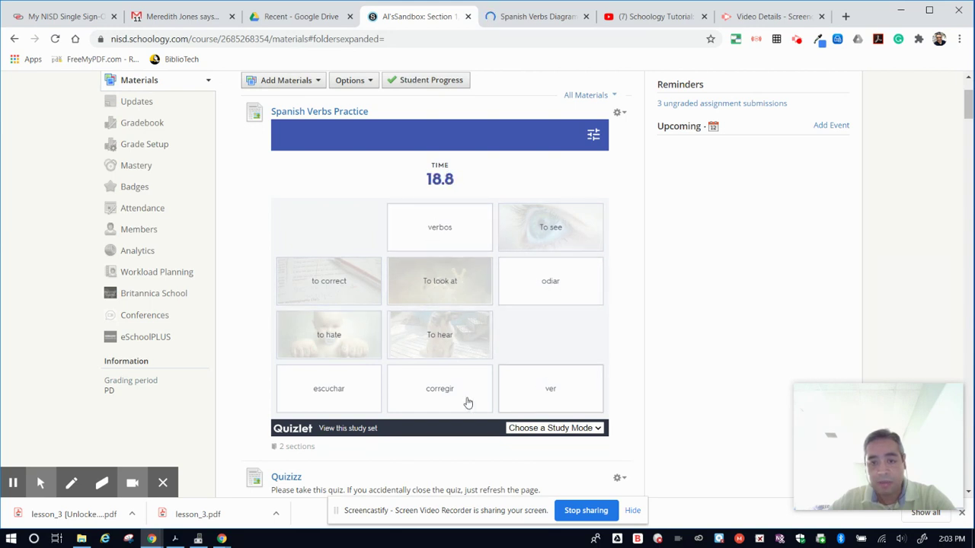
click(435, 229)
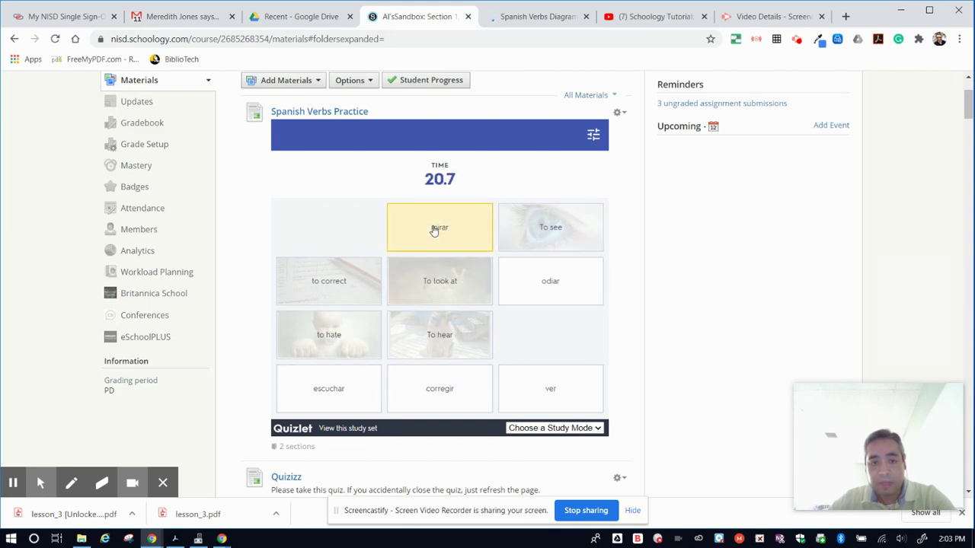
click(557, 231)
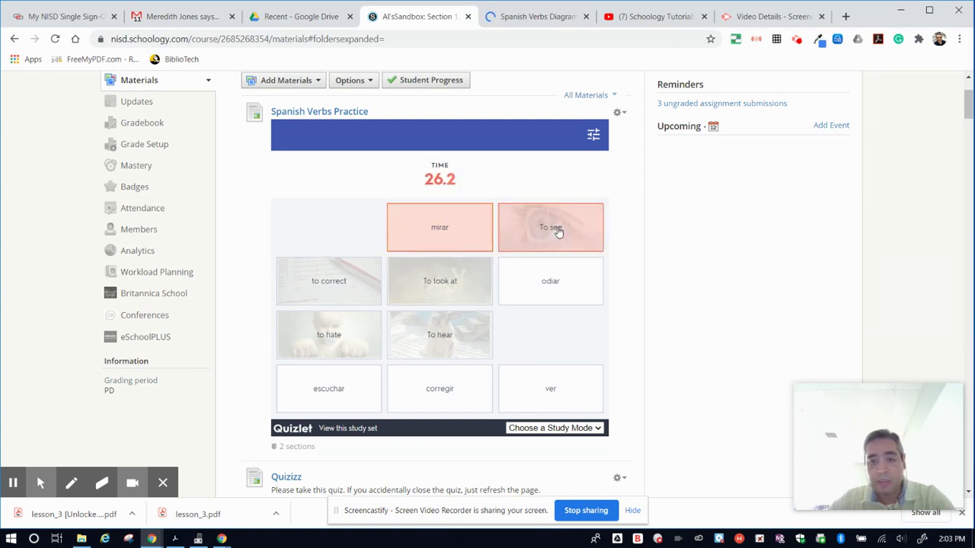
click(440, 227)
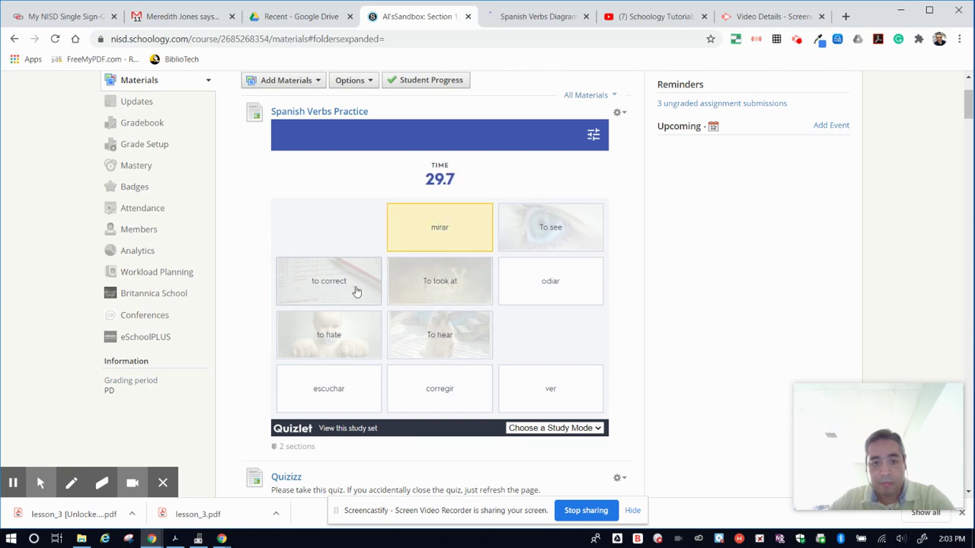
click(438, 289)
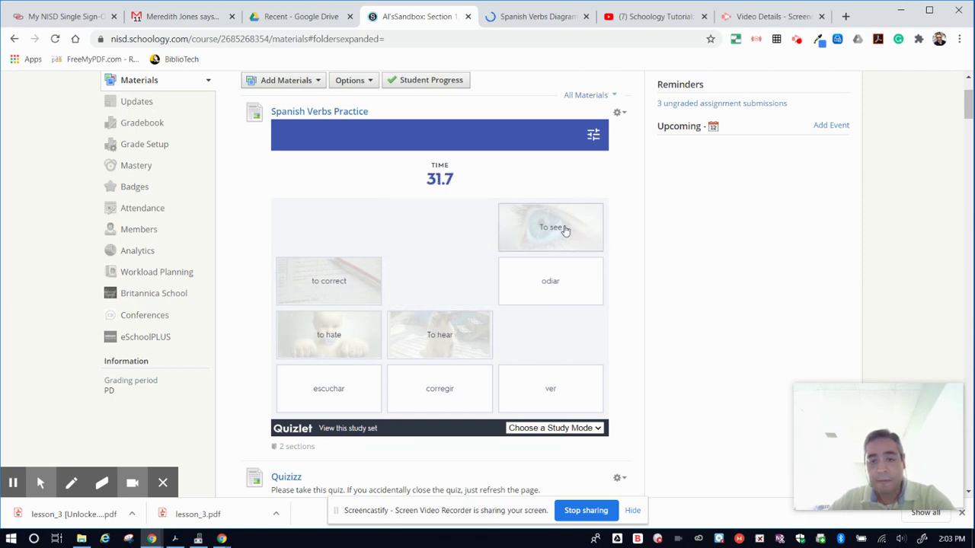
Step: Finish the round by matching odiar, ver, corregir and escuchar with their English meanings
click(561, 288)
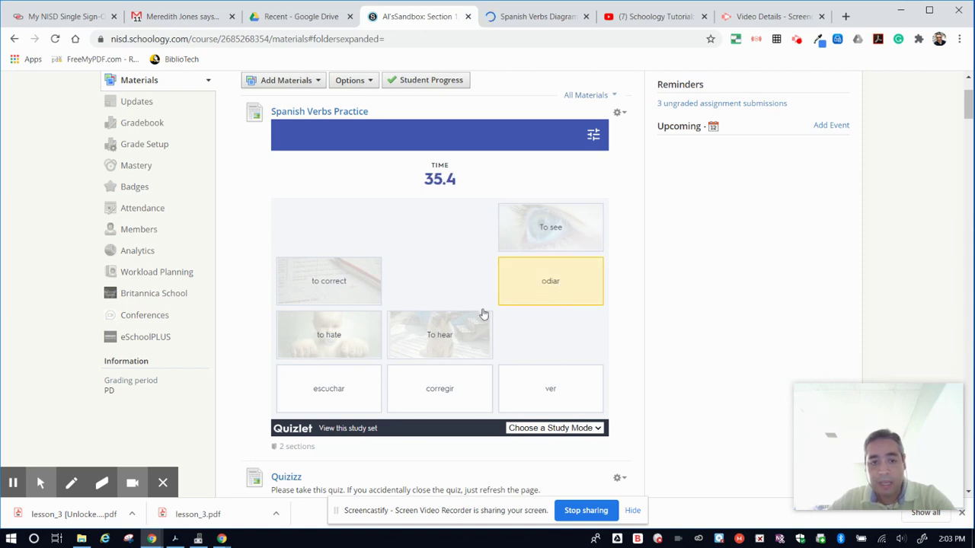
click(316, 336)
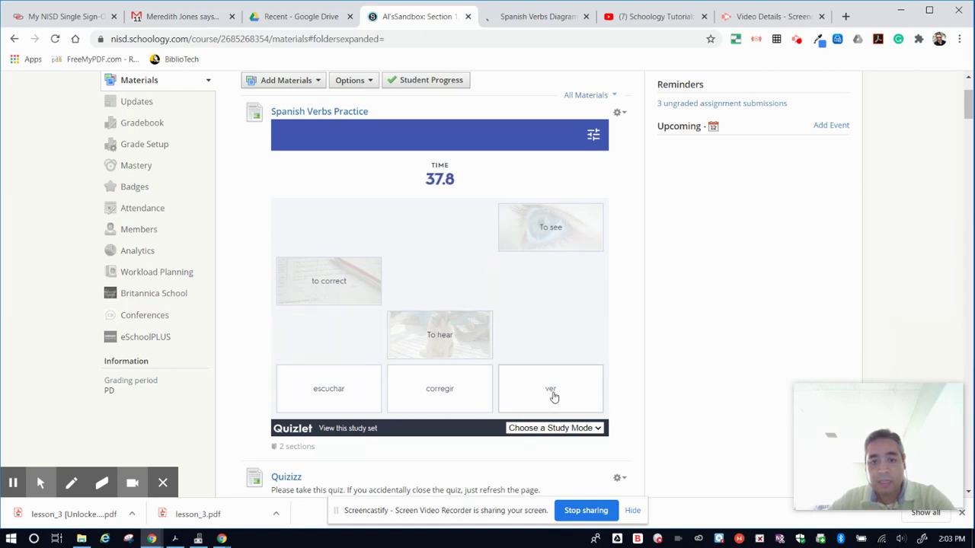
click(561, 232)
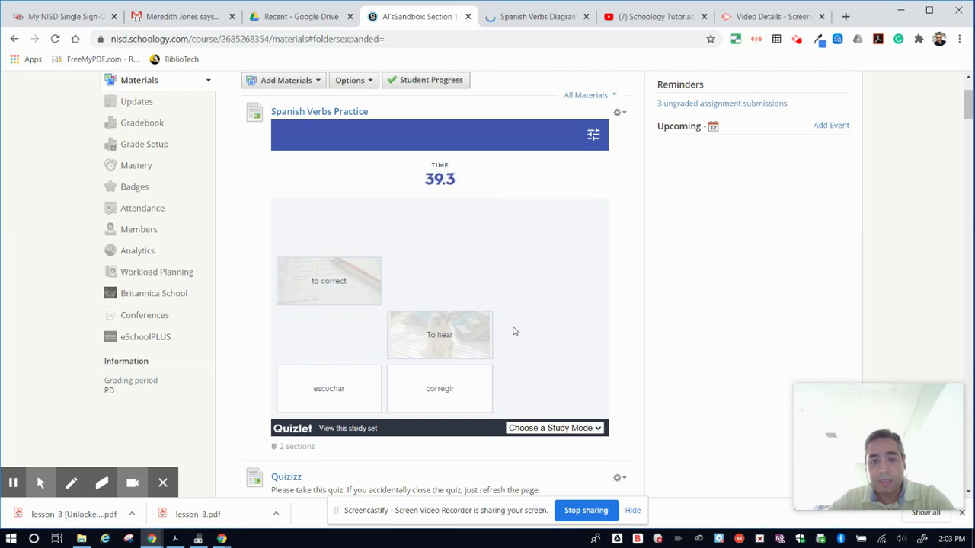
click(434, 402)
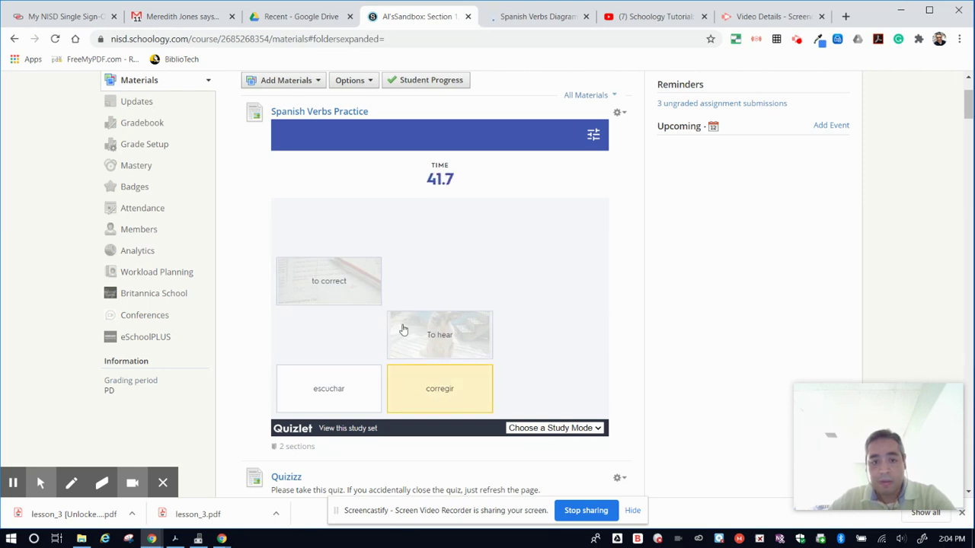
click(336, 294)
click(334, 390)
click(430, 344)
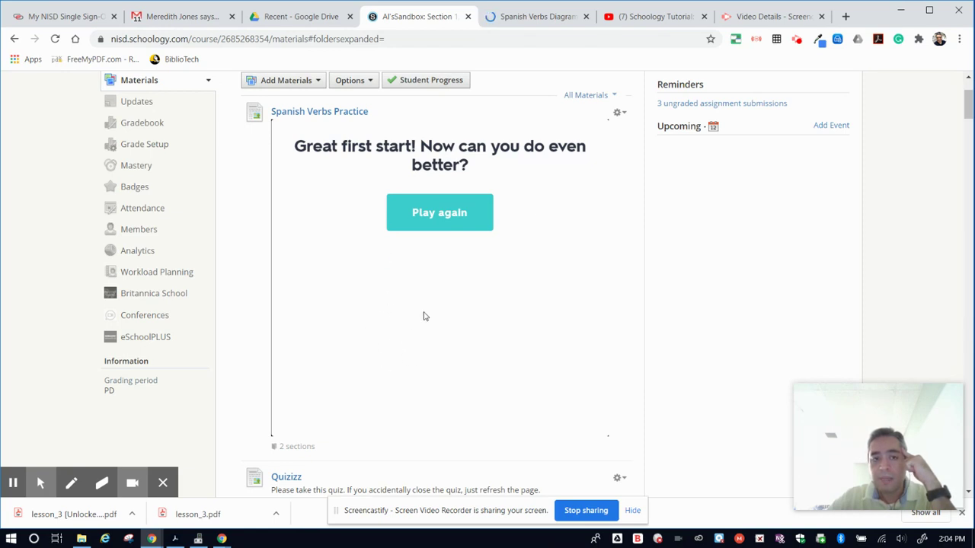
Step: Open the Spanish Verbs Practice page for editing and shorten the embedded activity's frame slightly
click(620, 114)
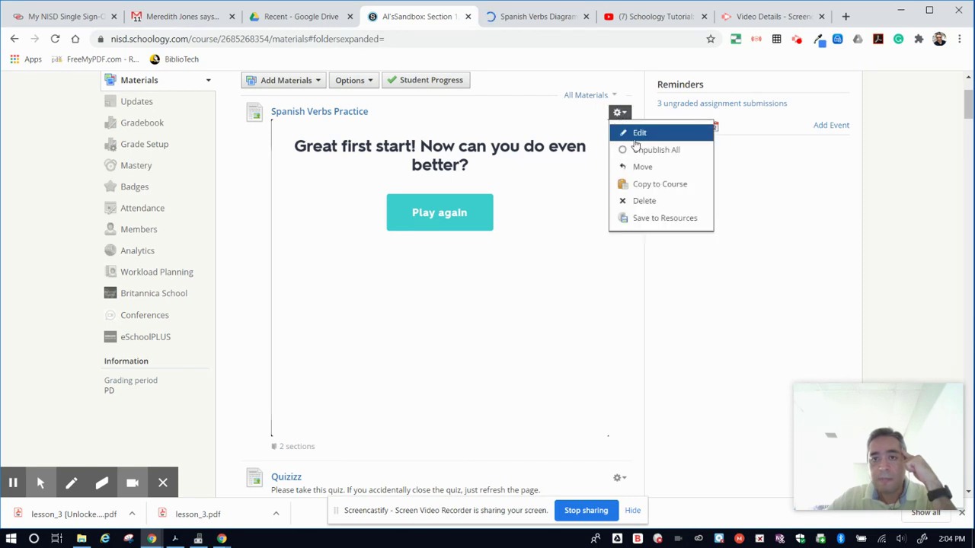
click(639, 134)
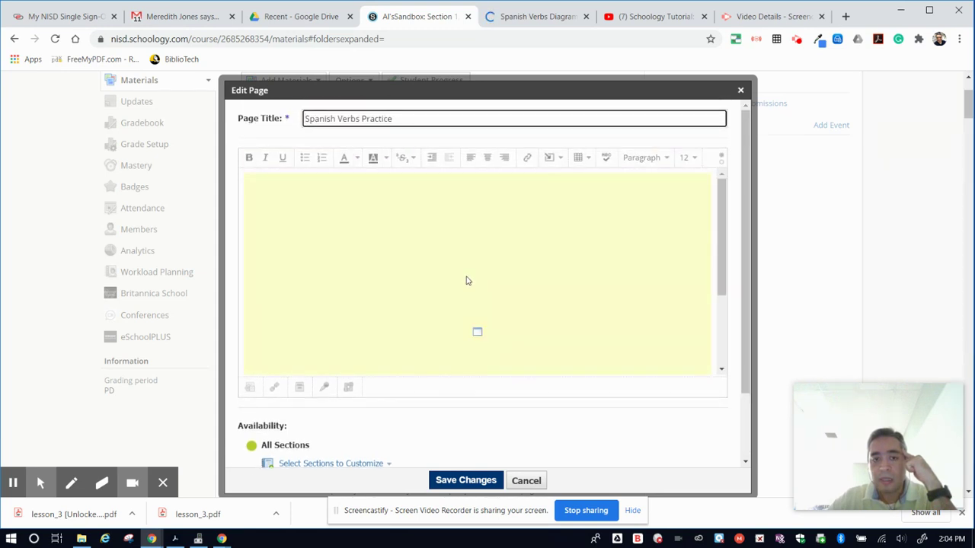
click(467, 281)
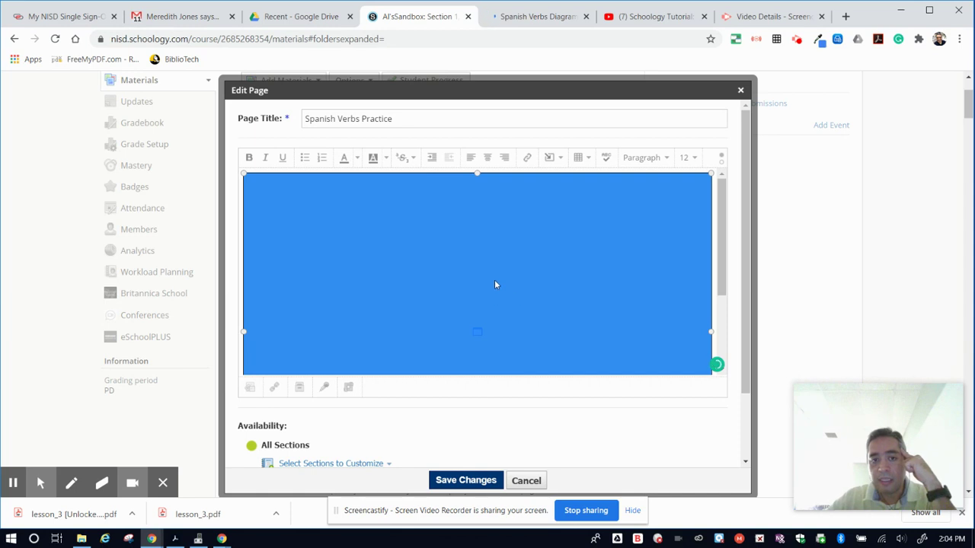
scroll(494, 284, down, 3)
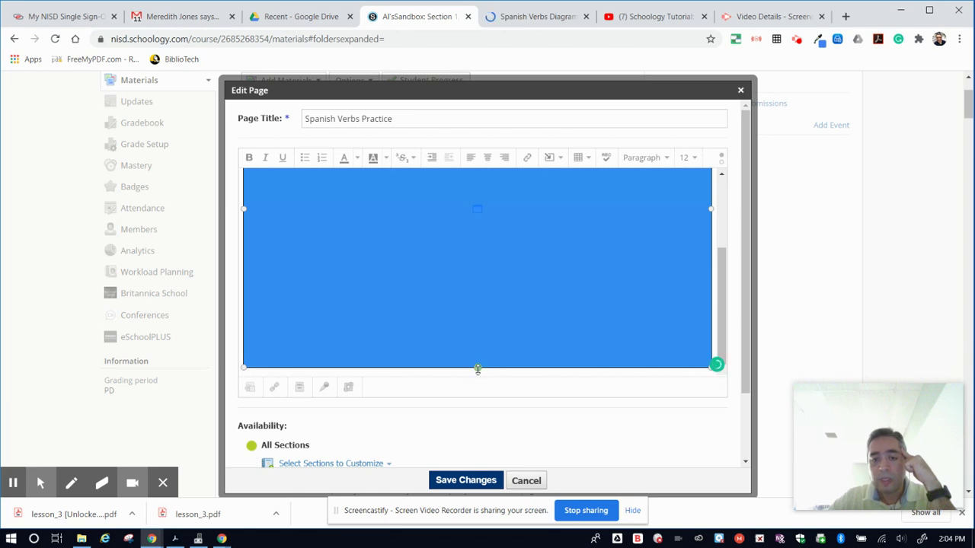
drag(478, 370, 478, 396)
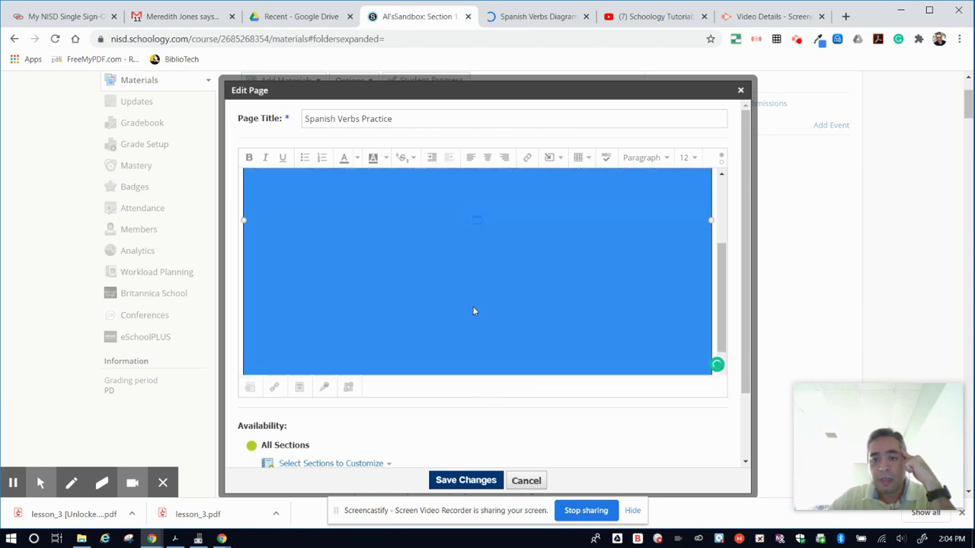
scroll(473, 311, up, 2)
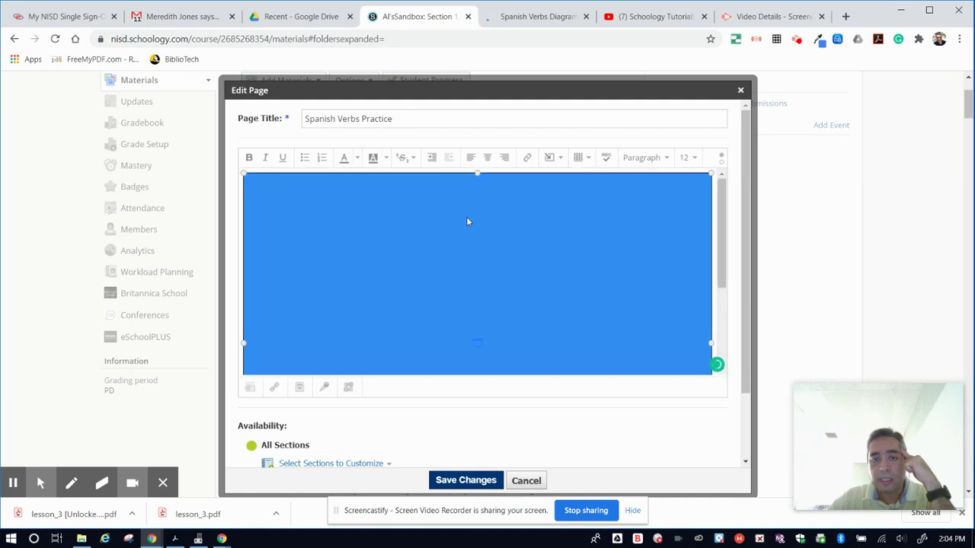
drag(477, 174, 480, 233)
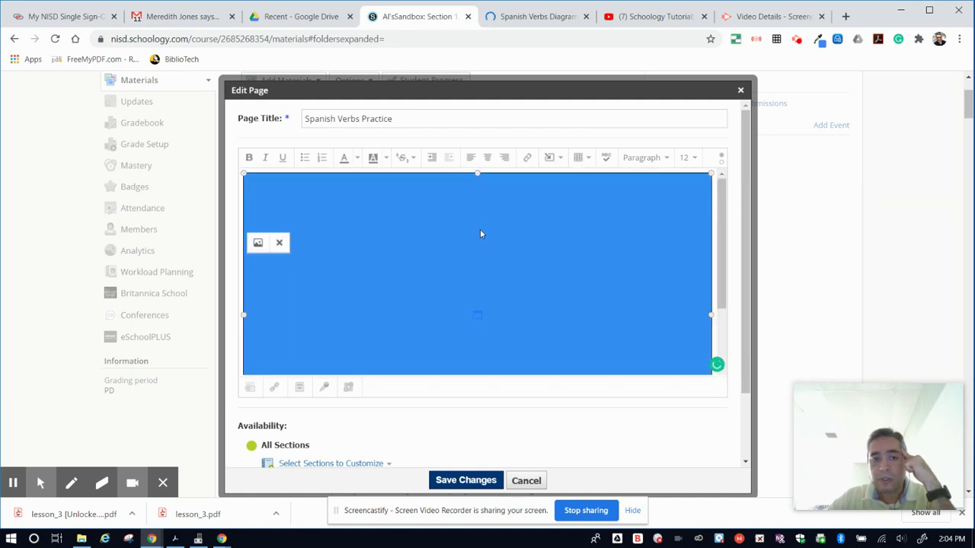
Step: Add the line "Please take this practice quiz." above the embedded activity and save the page changes
click(716, 235)
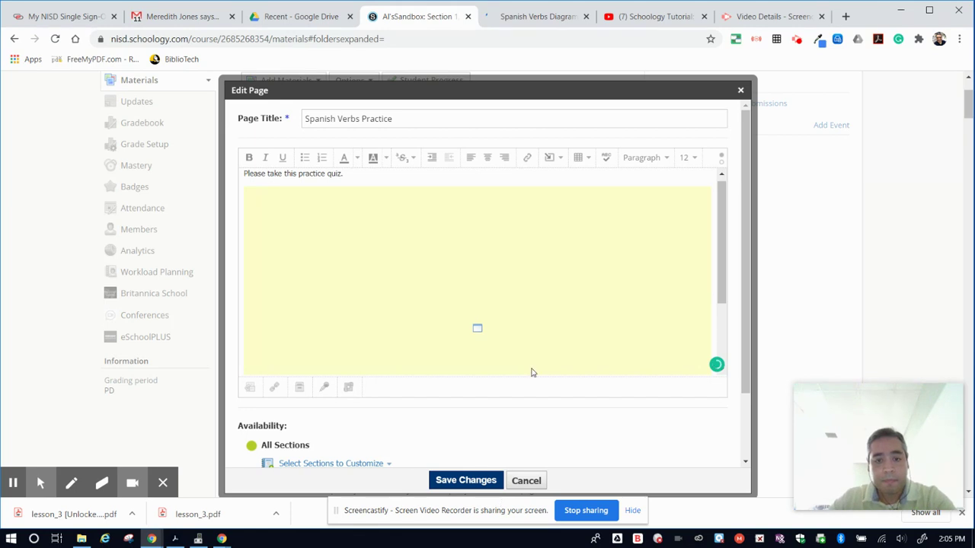
scroll(407, 432, down, 5)
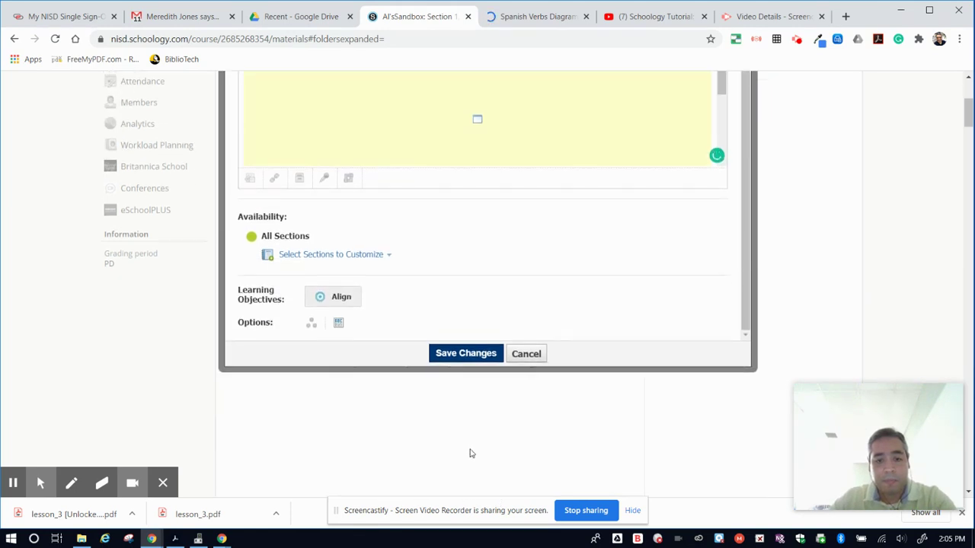
click(467, 358)
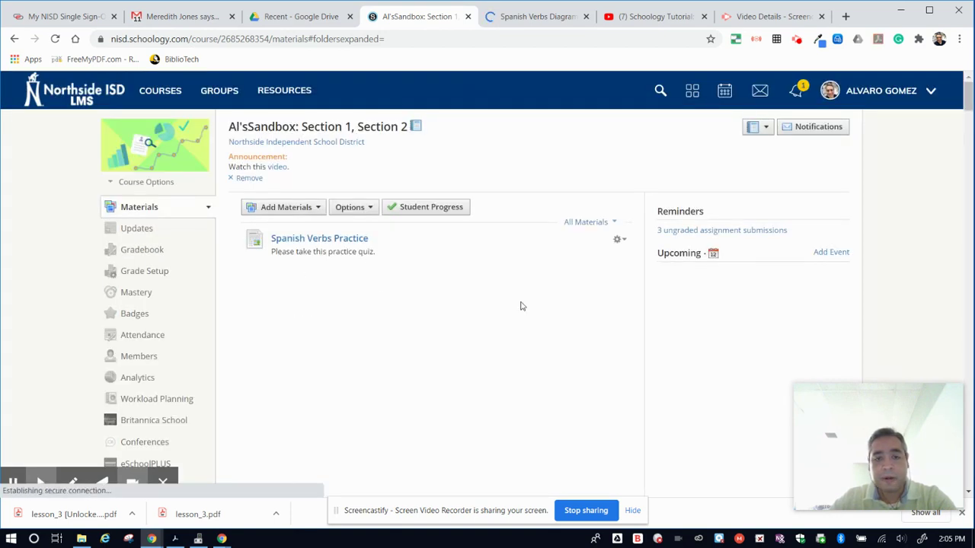
Step: Start the updated page's embedded game and review its Term, Definition and Diagram match options
scroll(620, 320, down, 2)
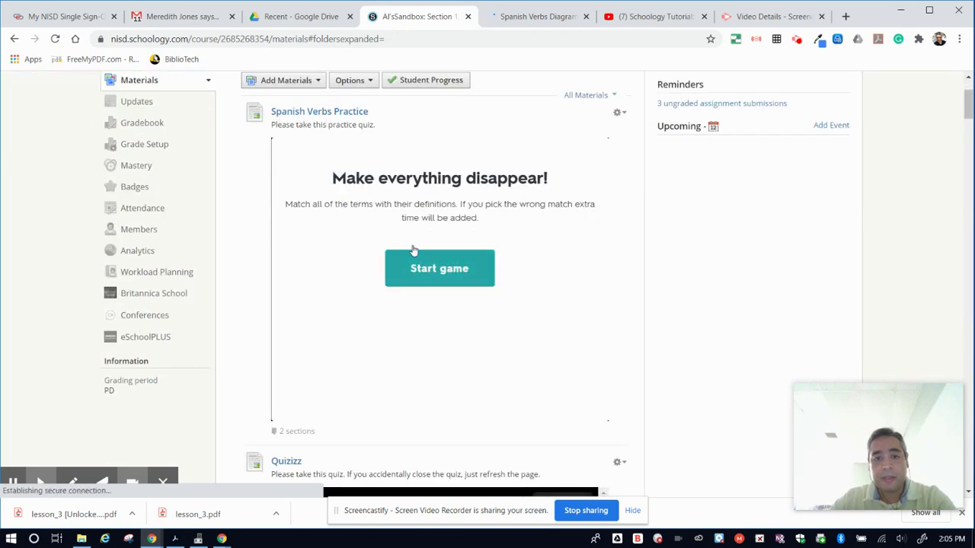
click(438, 267)
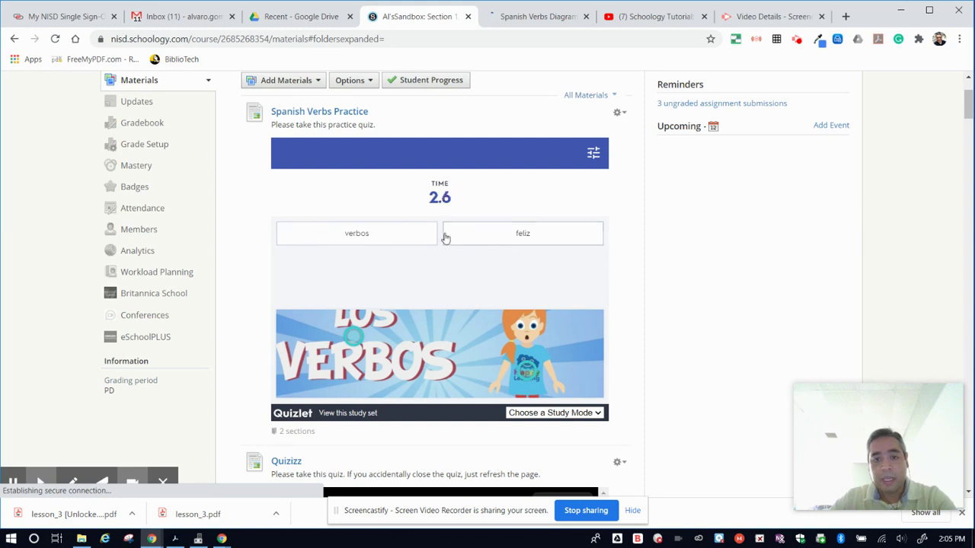
click(594, 155)
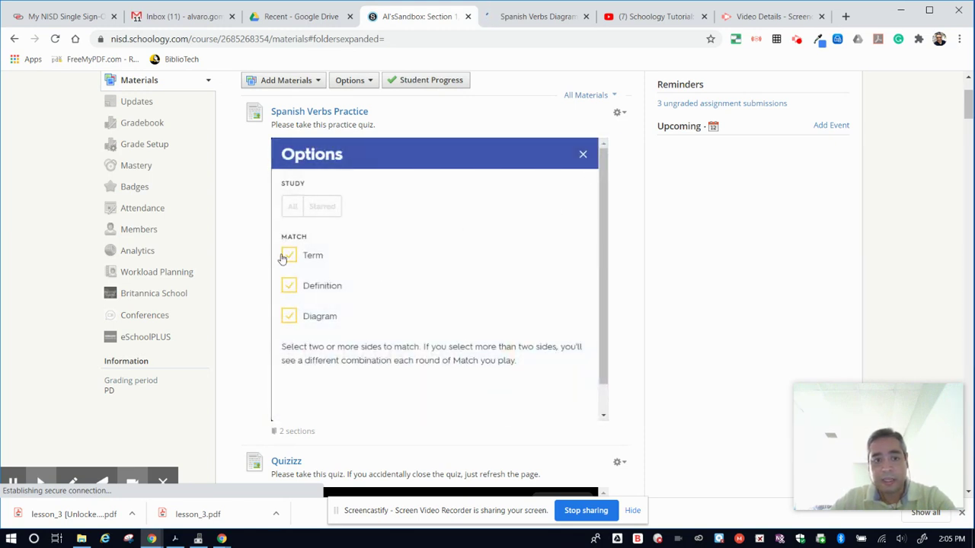
click(289, 317)
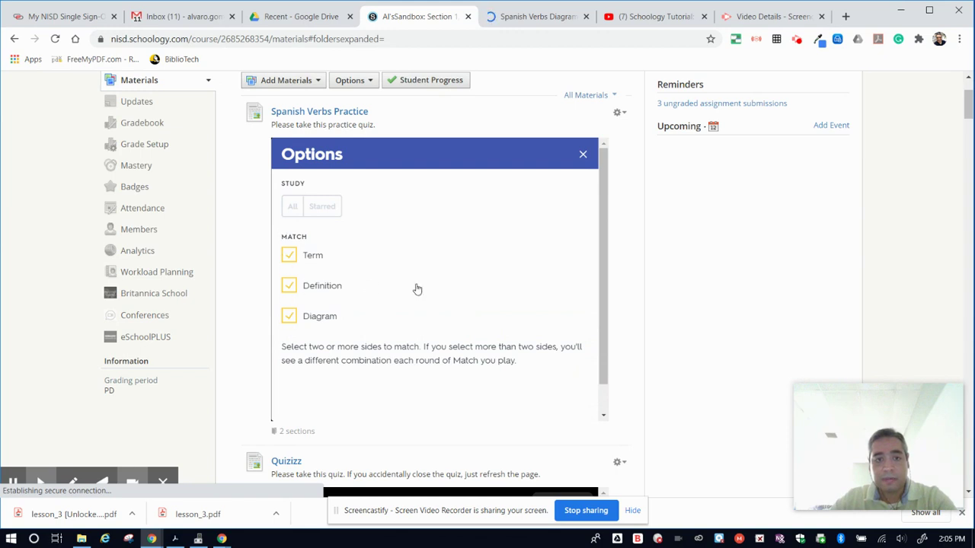
scroll(435, 327, down, 1)
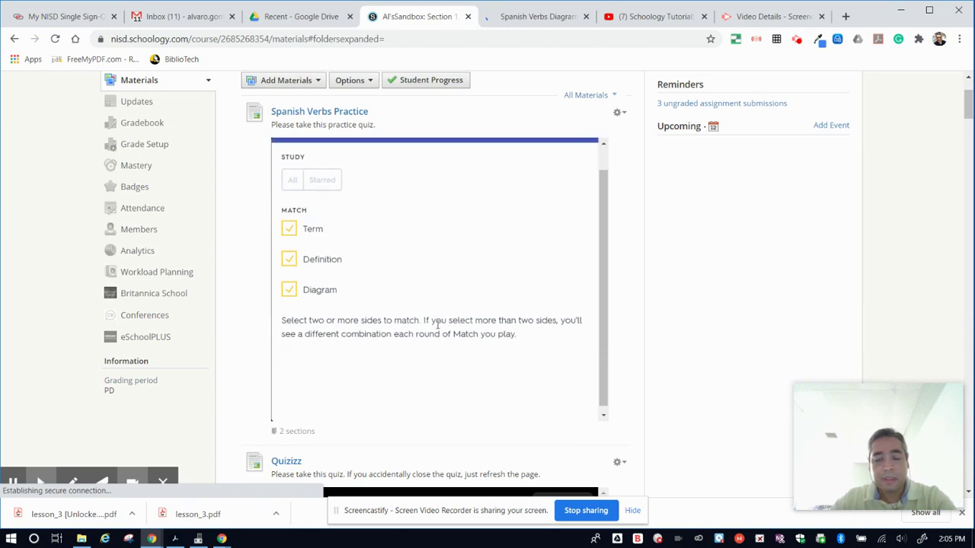
scroll(505, 229, up, 1)
click(583, 156)
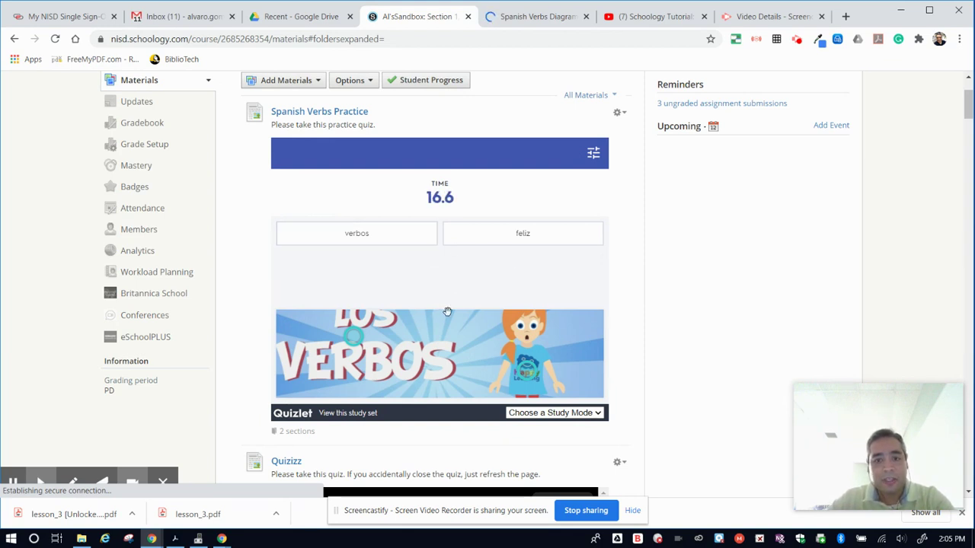
Step: Switch to the Spanish Verbs Diagram set on Quizlet
scroll(452, 305, up, 3)
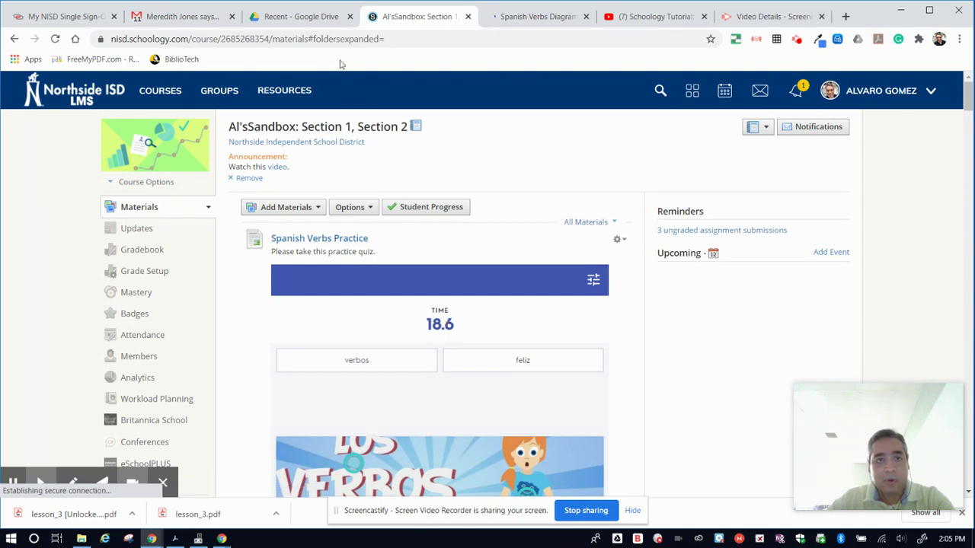
click(545, 20)
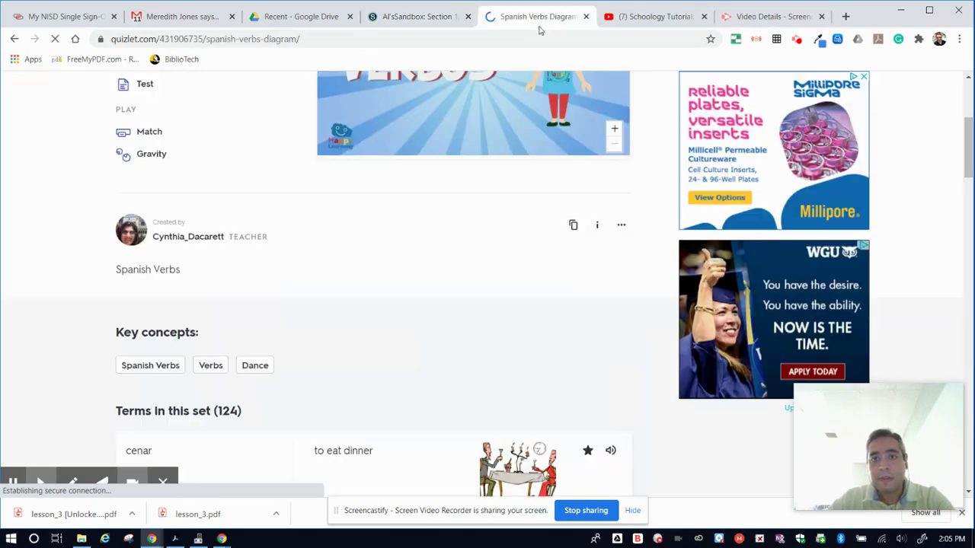